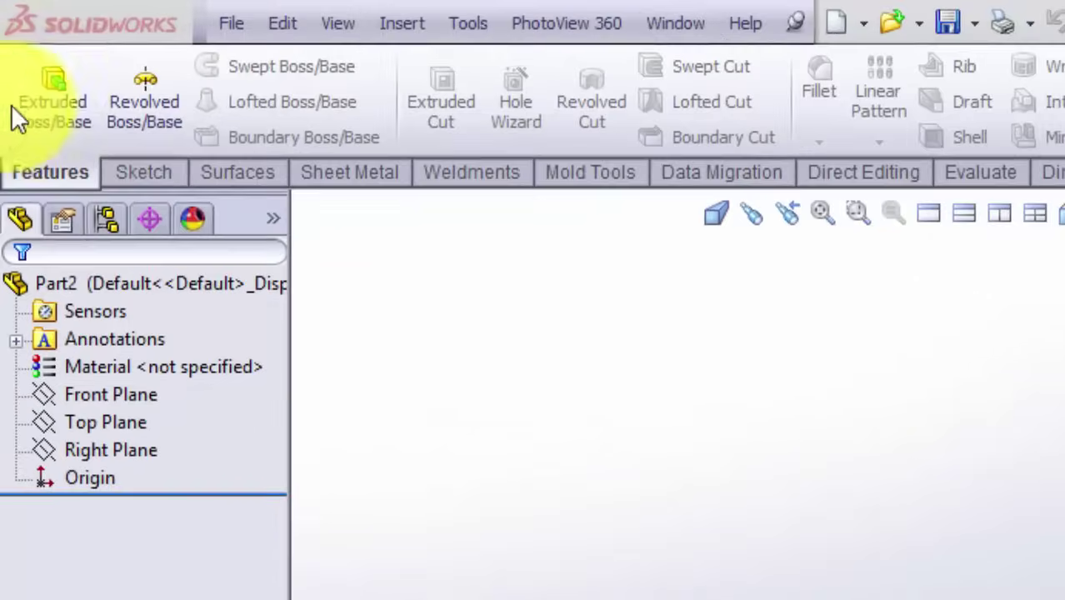
Step: Begin an extruded boss sketch on the Front Plane and draw a hexagon centred on the origin
left_click(20, 44)
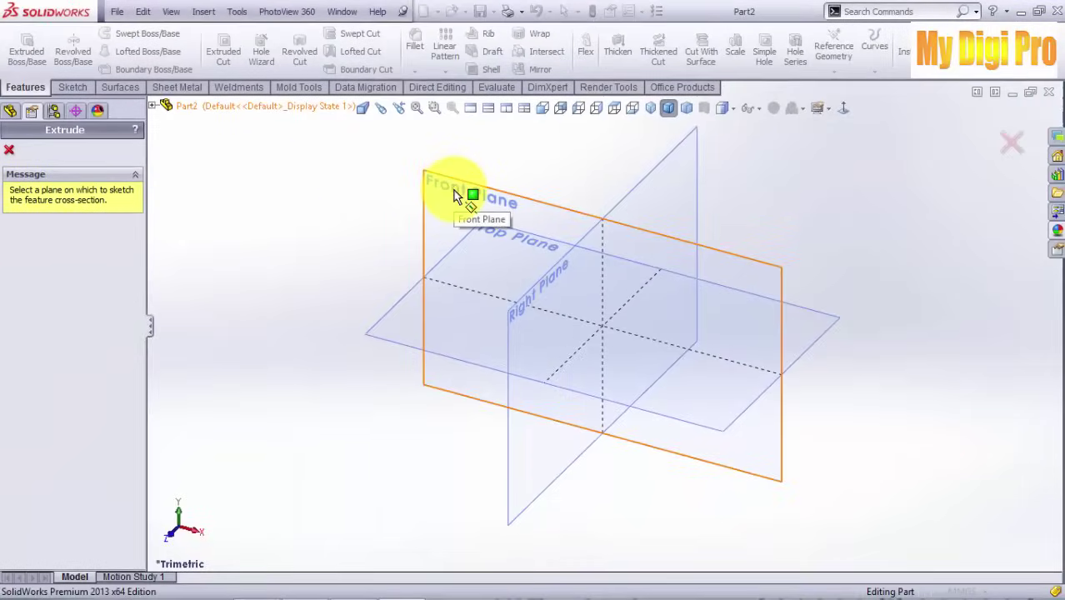
left_click(454, 195)
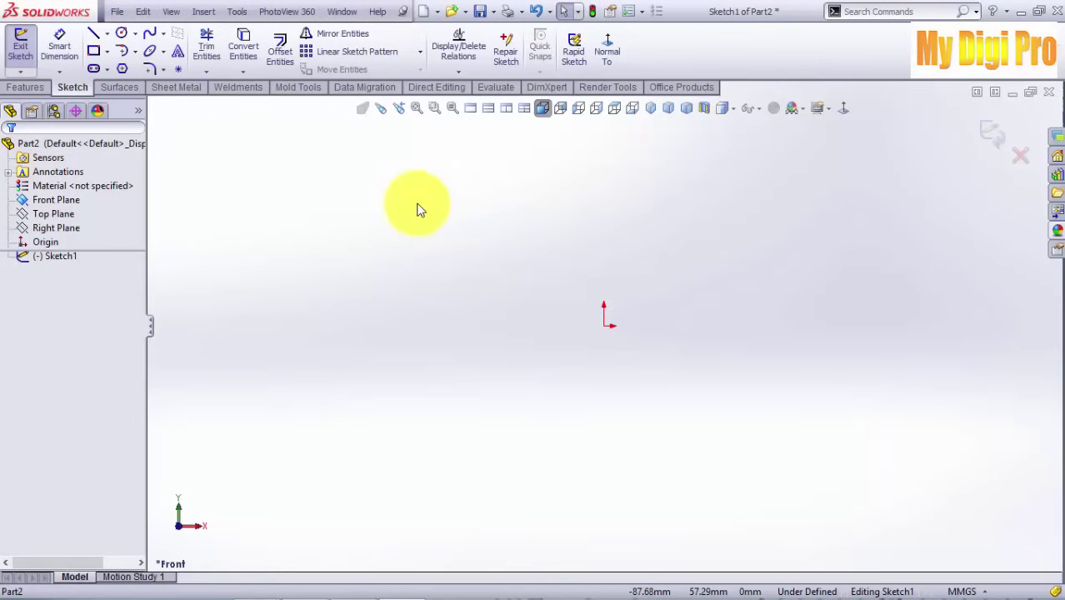
left_click(125, 69)
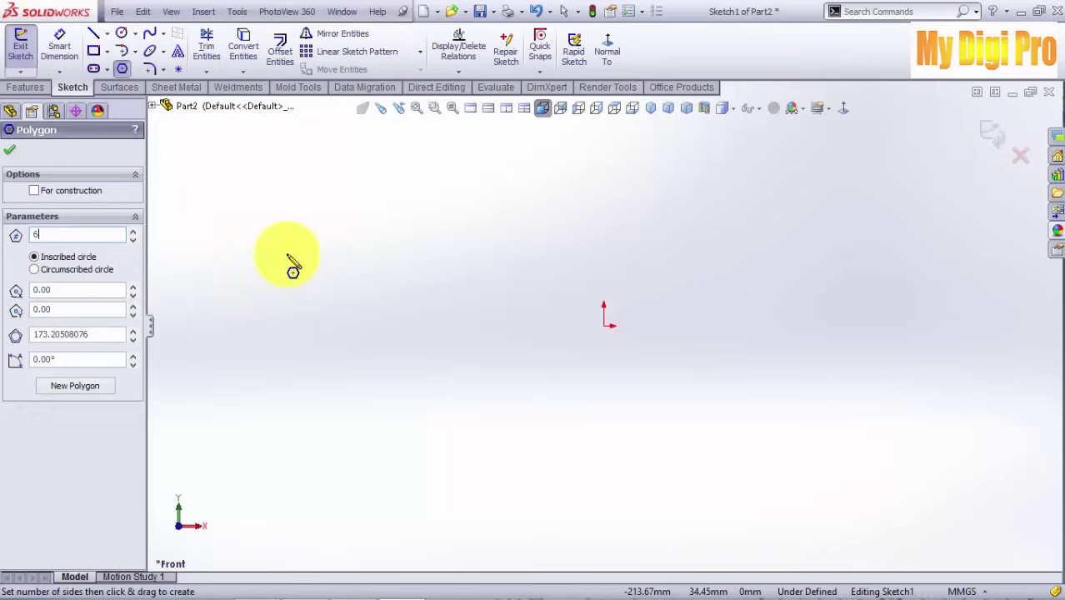
left_click_drag(603, 325, 612, 289)
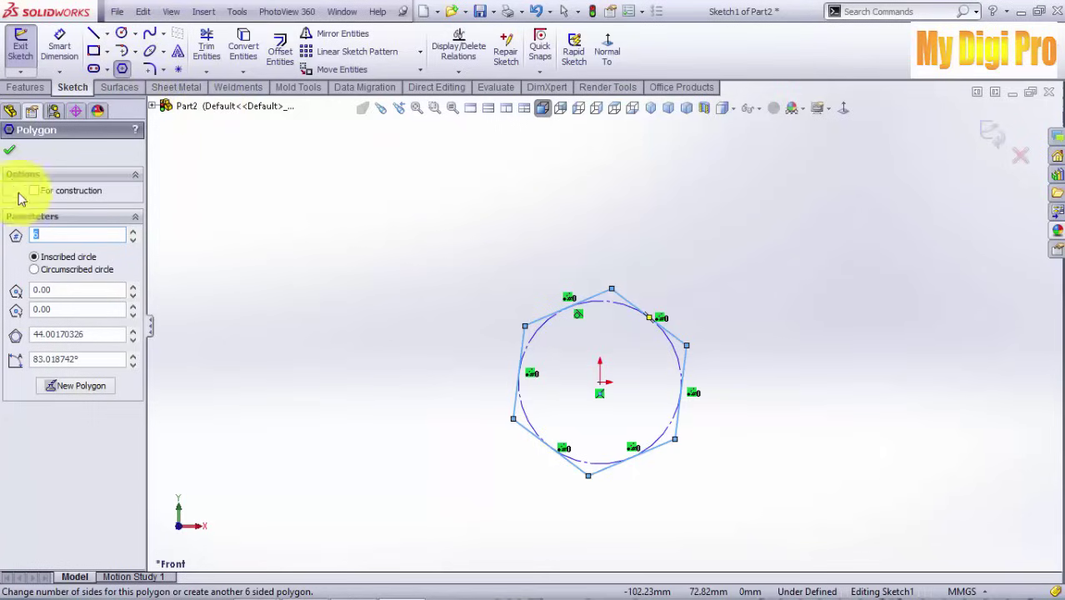
left_click(11, 154)
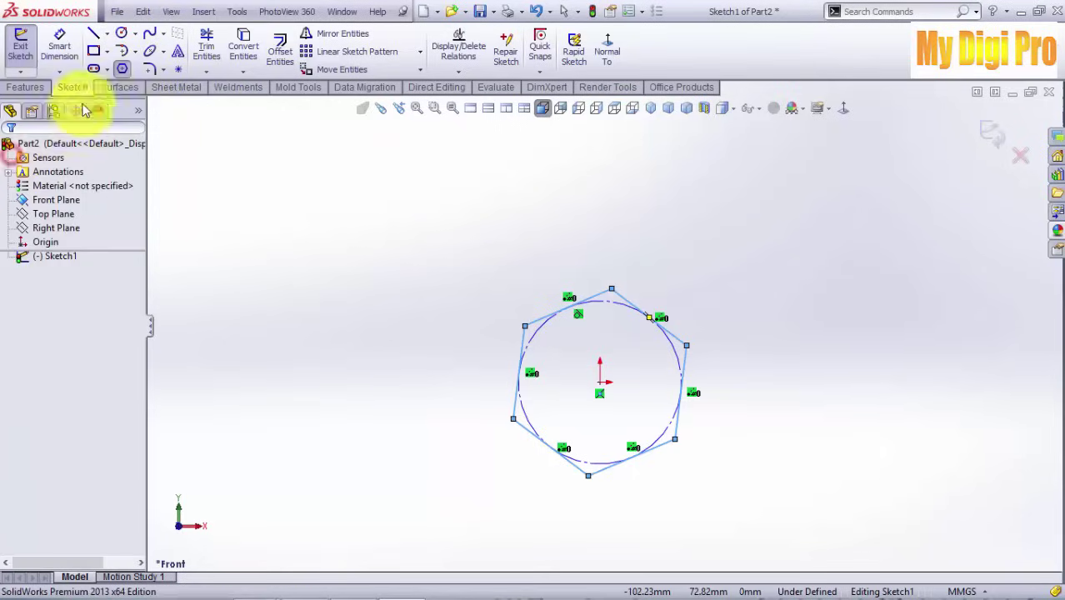
Step: Add a smaller circle centred on the origin inside the hexagon
left_click(121, 34)
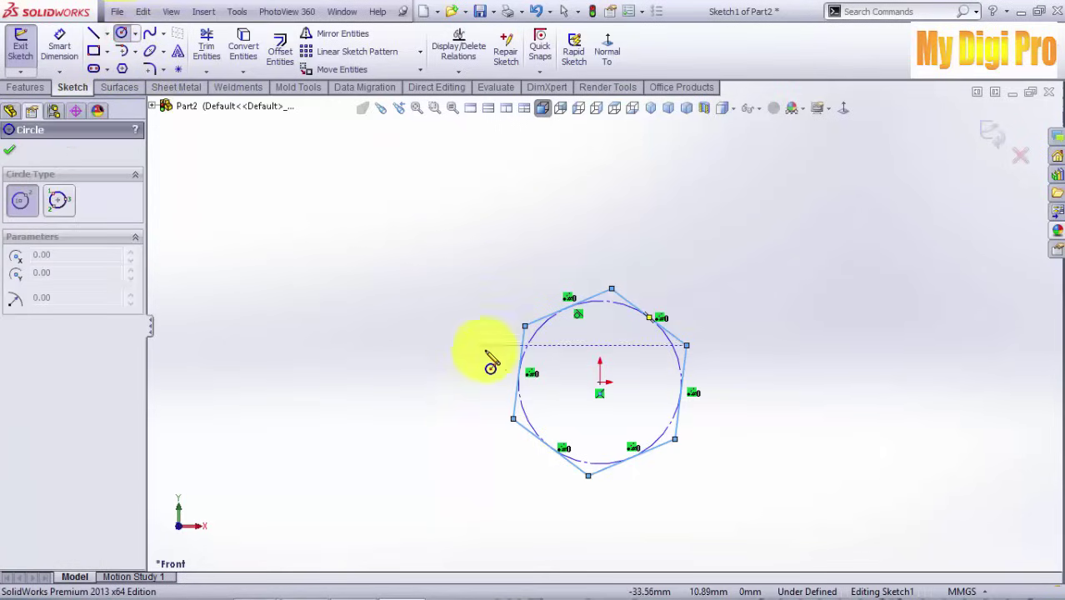
left_click(599, 383)
left_click(606, 327)
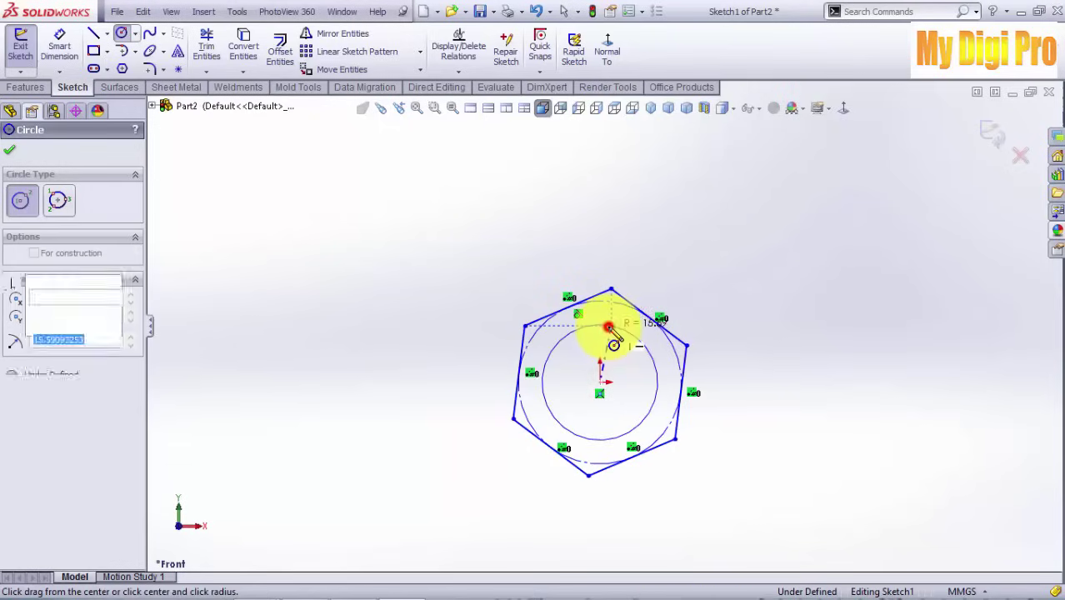
left_click(12, 154)
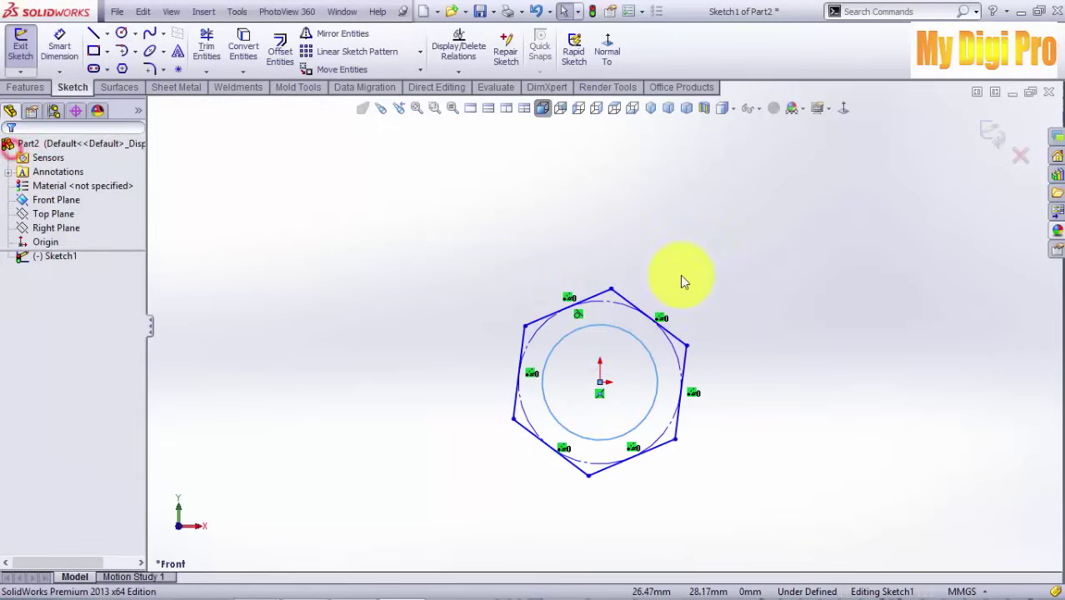
Step: Dimension the inner circle to a 12 mm diameter
left_click(60, 45)
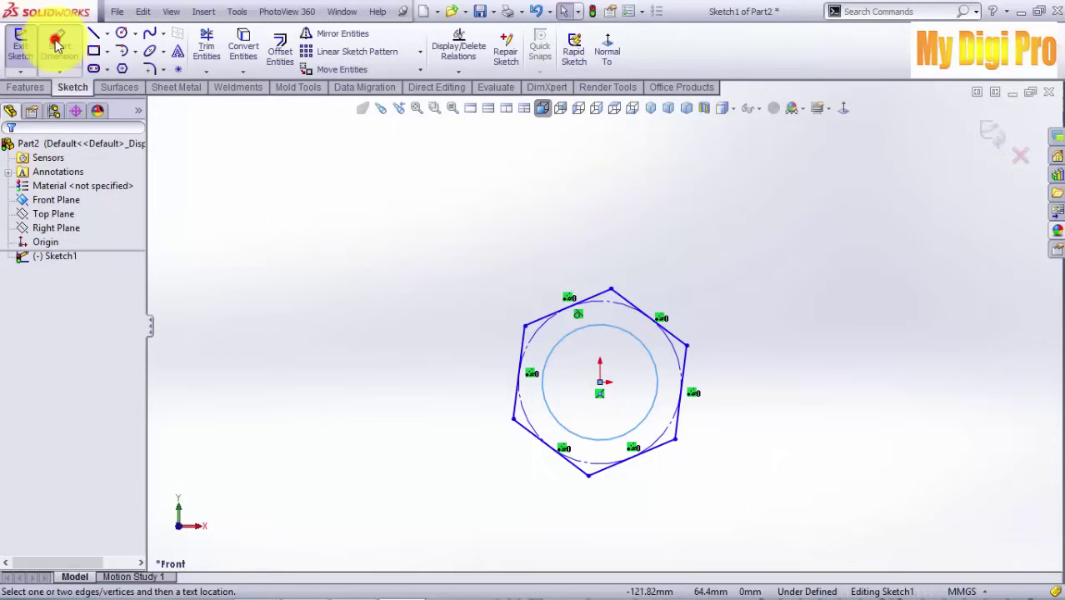
left_click(609, 327)
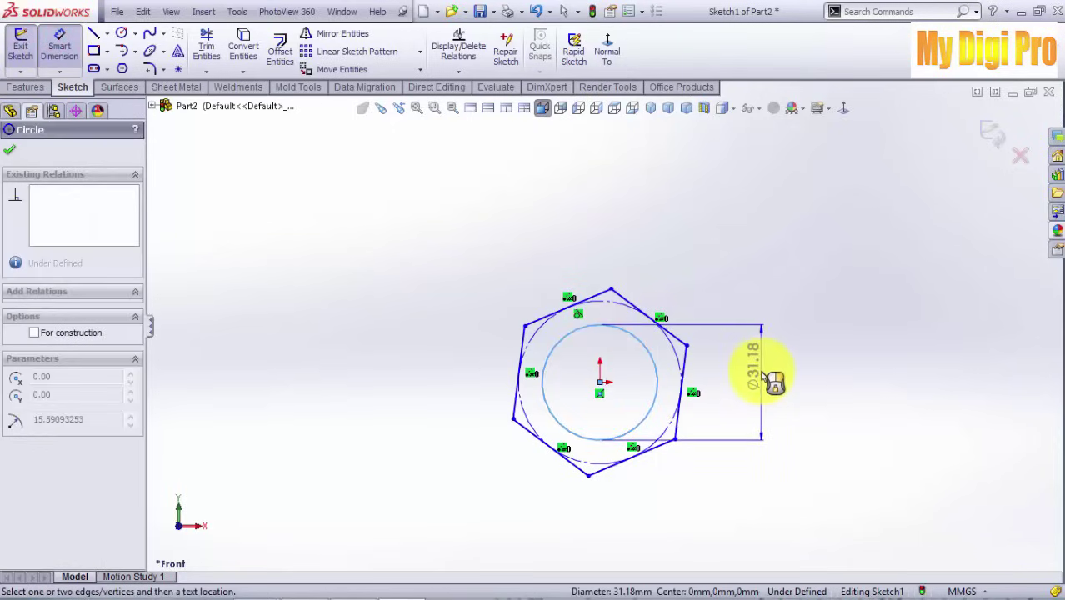
left_click(765, 379)
type("12")
key("Return")
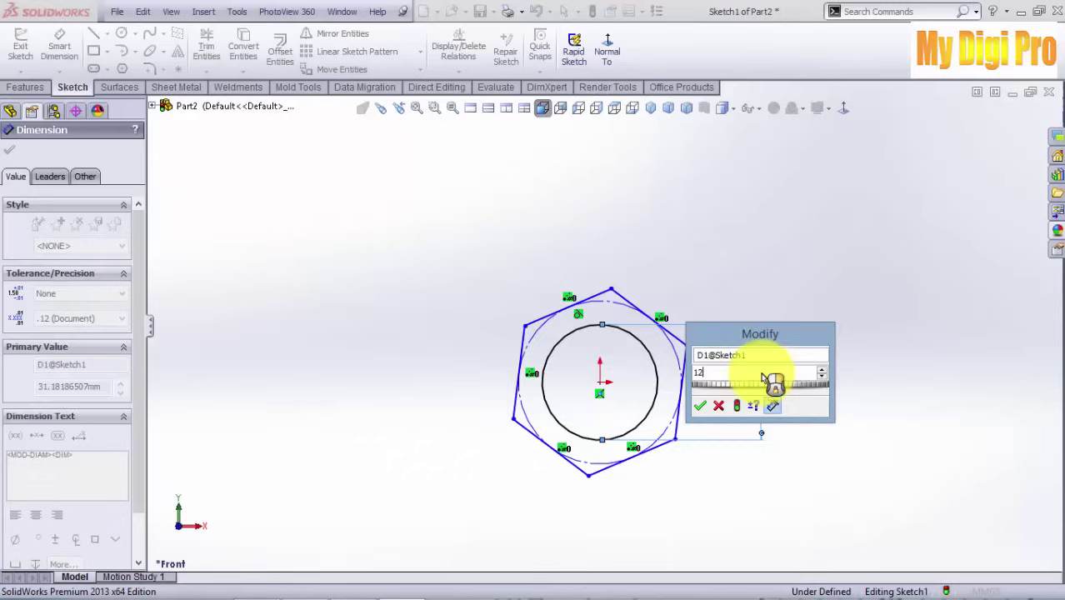
key("Return")
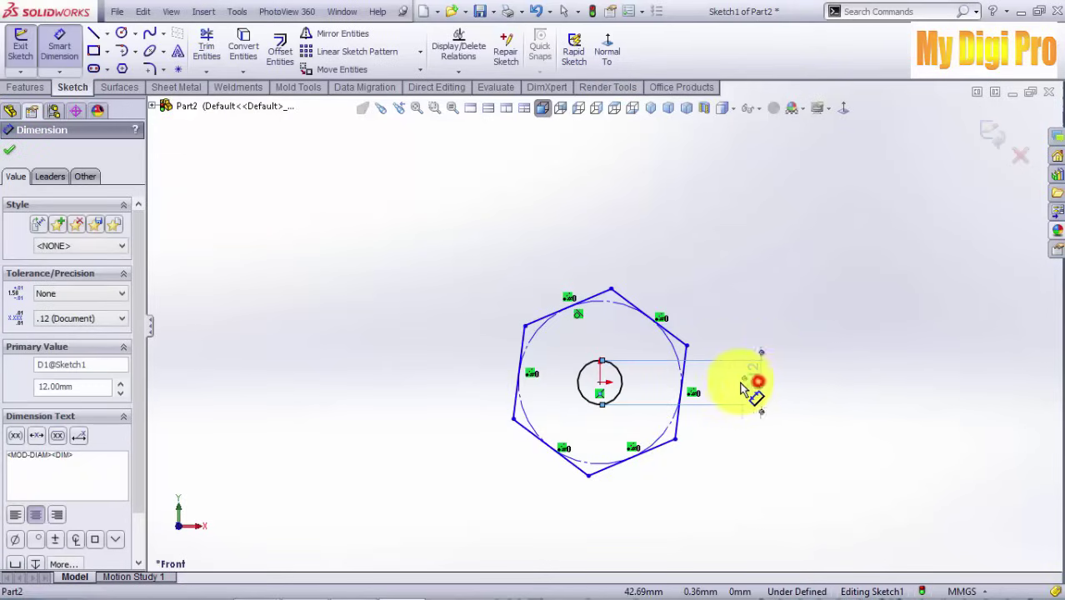
left_click_drag(754, 383, 729, 382)
Step: Dimension the hexagon's circumscribed circle to 18 mm and tidy both dimension positions
left_click(597, 309)
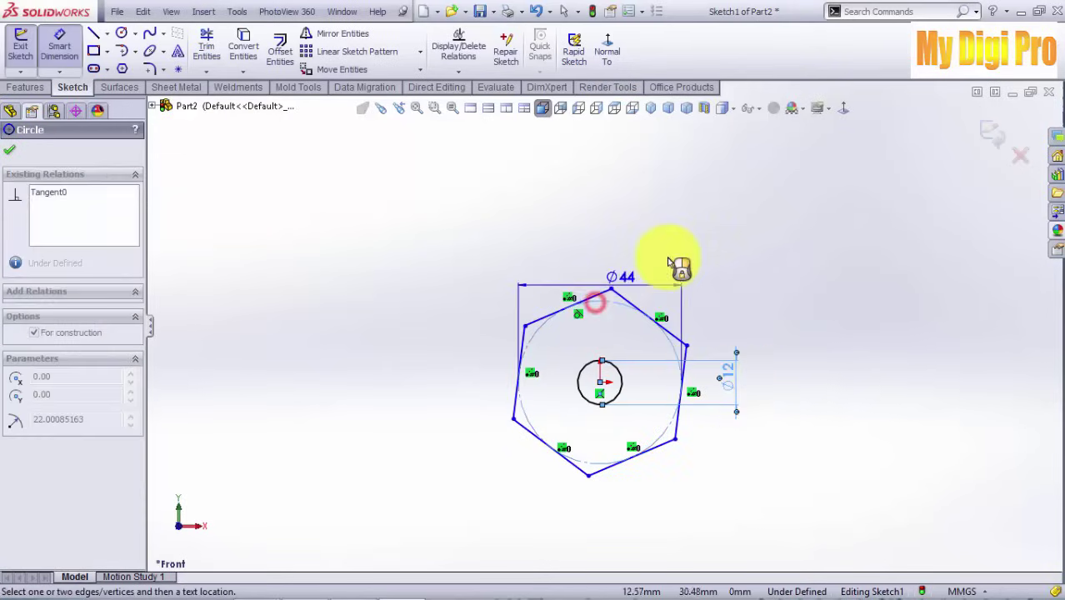
left_click(715, 289)
type("18")
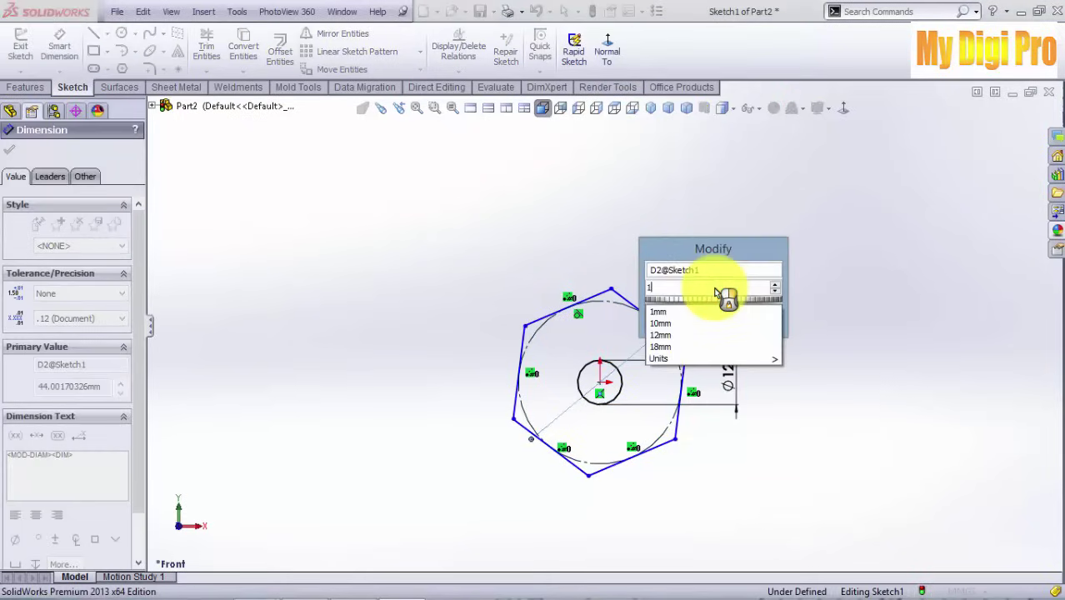
key("Return")
key("Return")
scroll(646, 413, "down", 5)
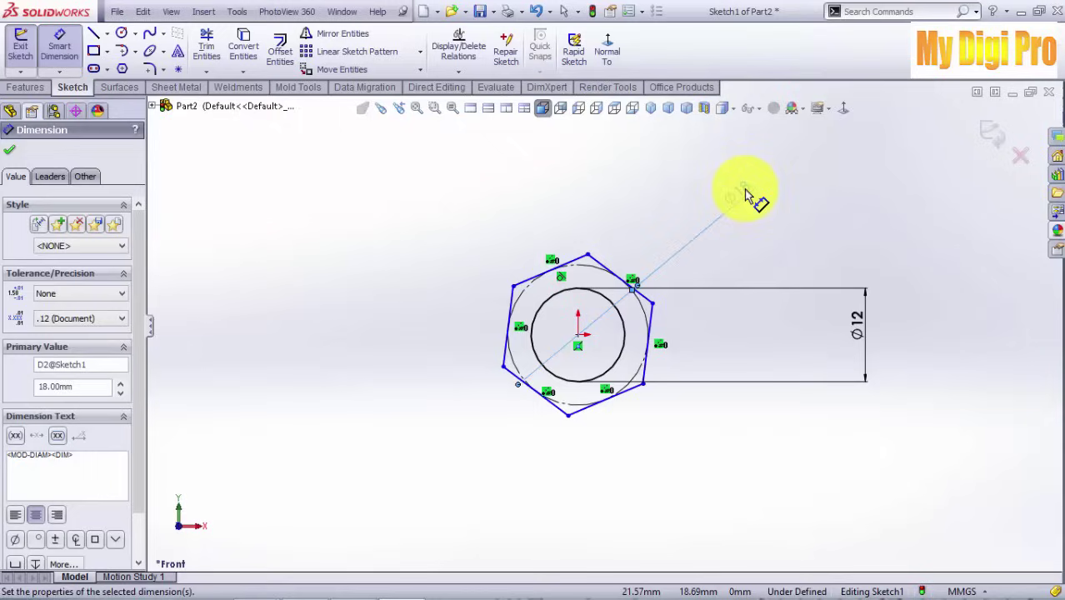
left_click_drag(745, 190, 700, 224)
left_click_drag(856, 323, 676, 329)
left_click(28, 146)
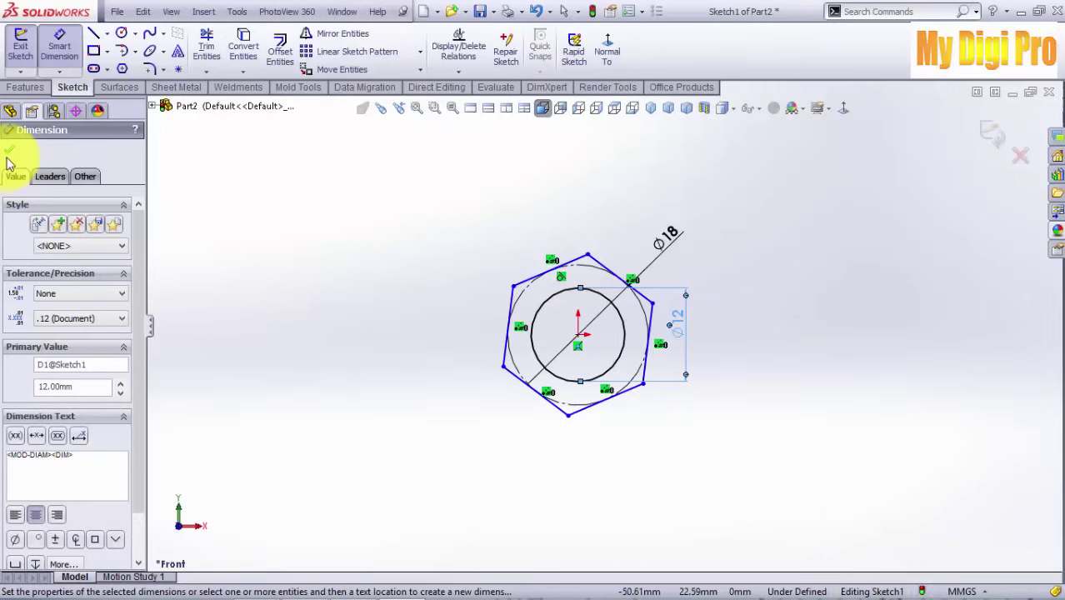
left_click(8, 154)
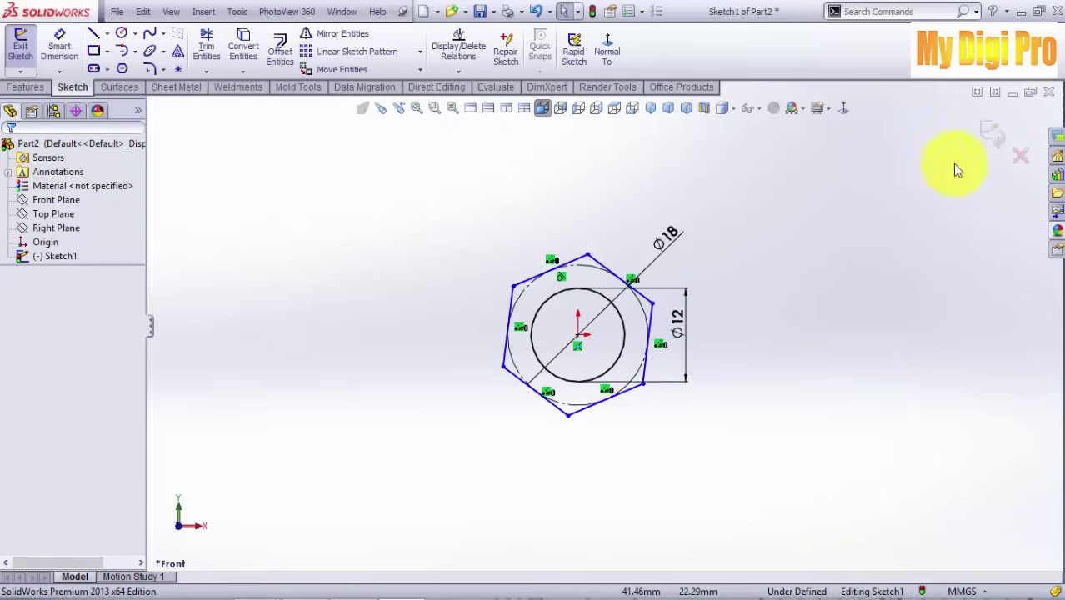
Step: Extrude the sketch 10 mm with a Mid Plane end condition into a solid nut
key("e")
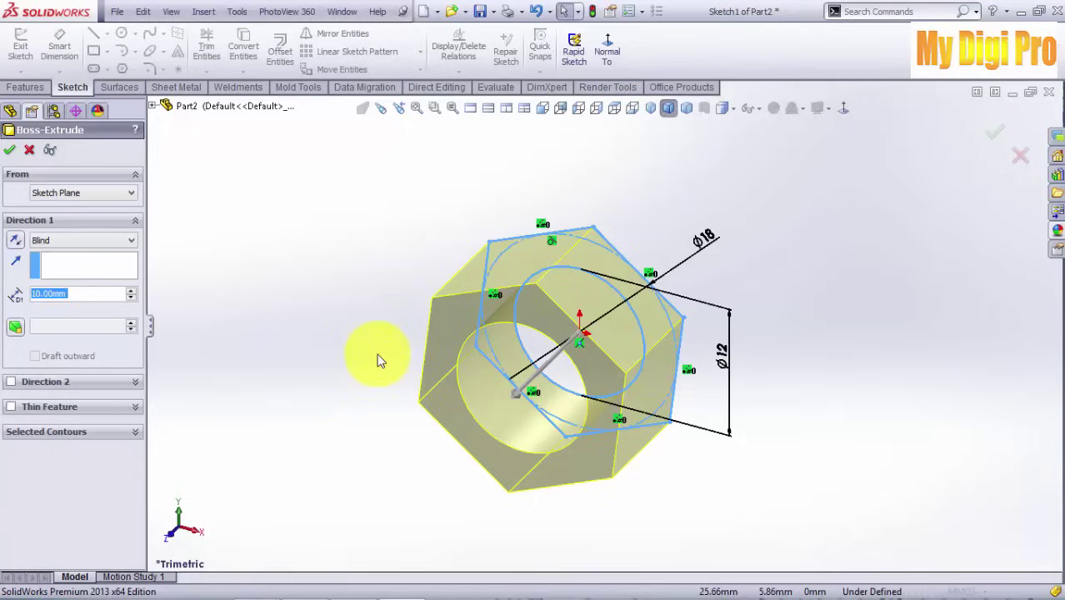
left_click(71, 241)
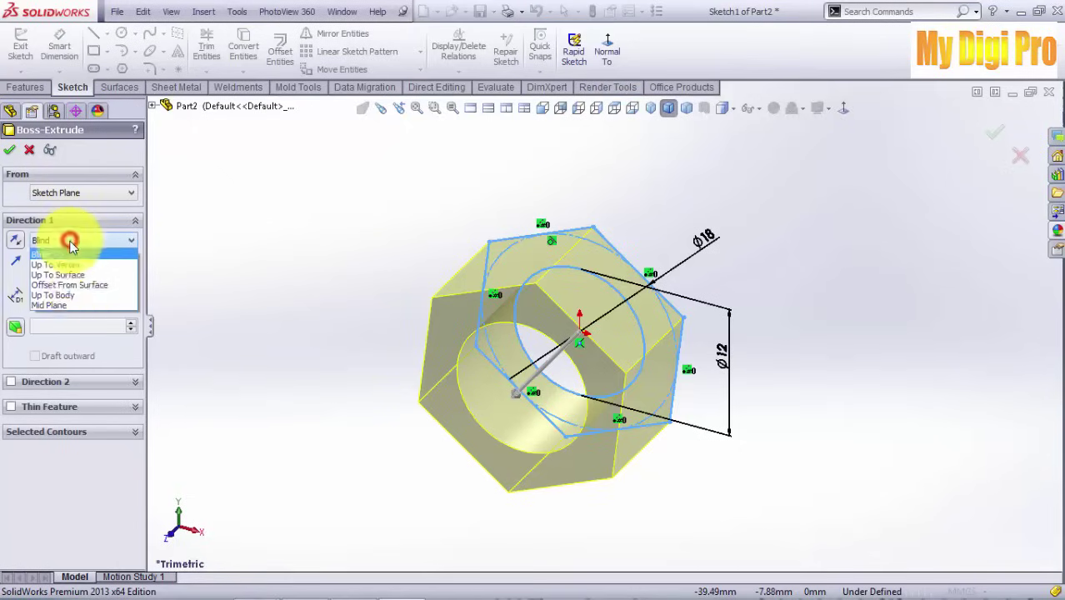
left_click(79, 308)
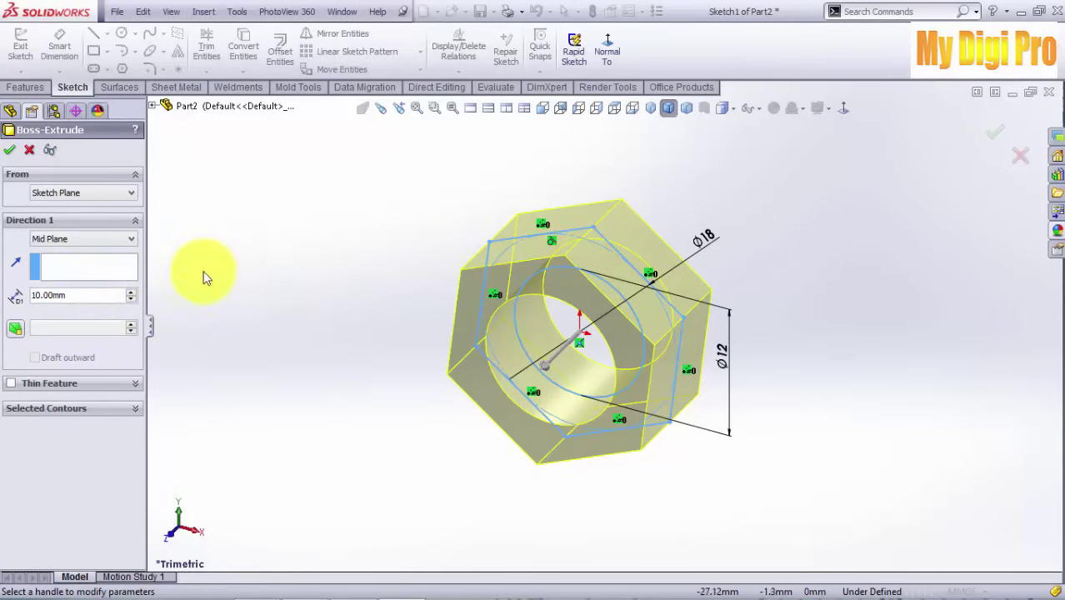
left_click(9, 149)
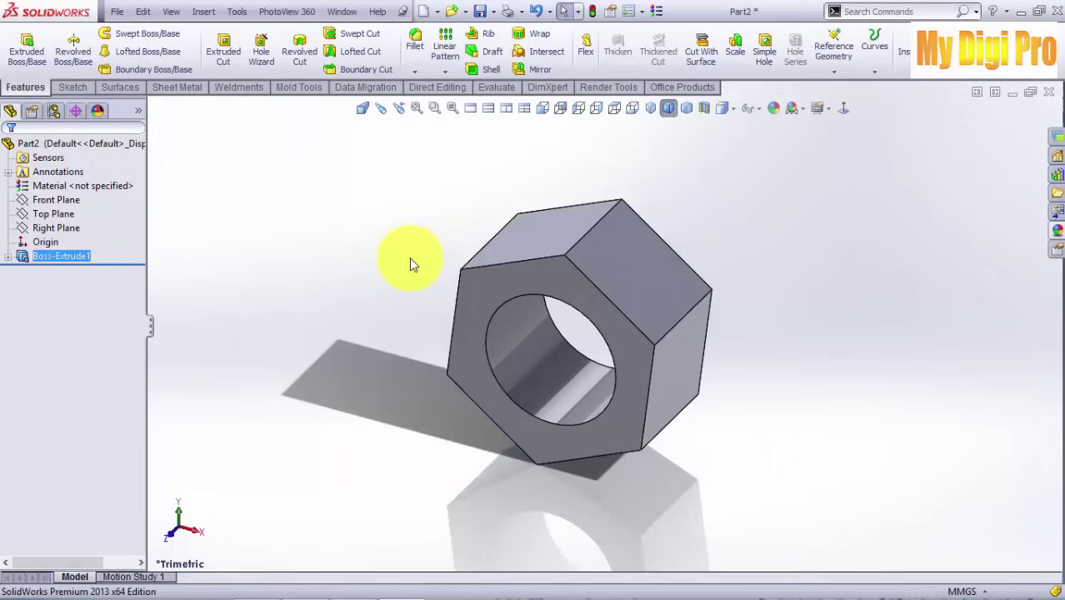
Step: Start a helix with a 6 mm-radius circle sketched at the hole centre on the front face
left_click(877, 77)
left_click(900, 175)
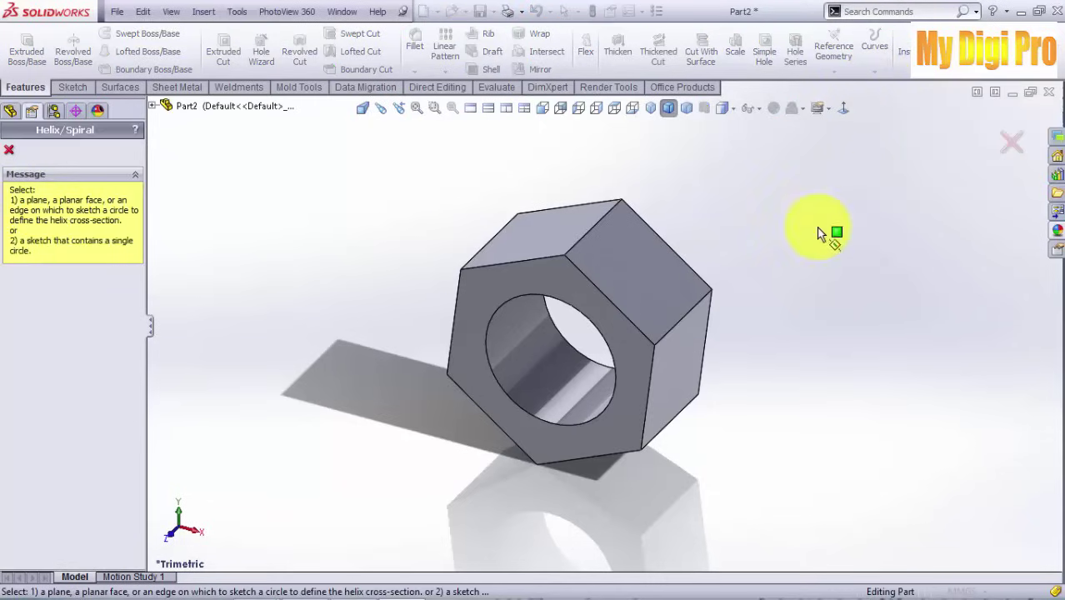
left_click(506, 286)
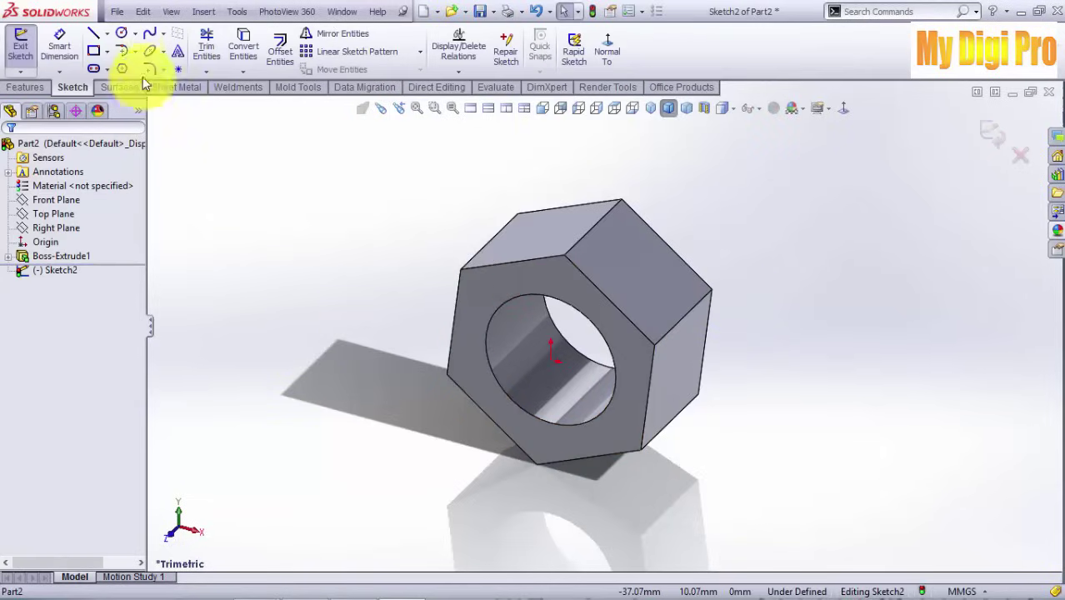
left_click(125, 37)
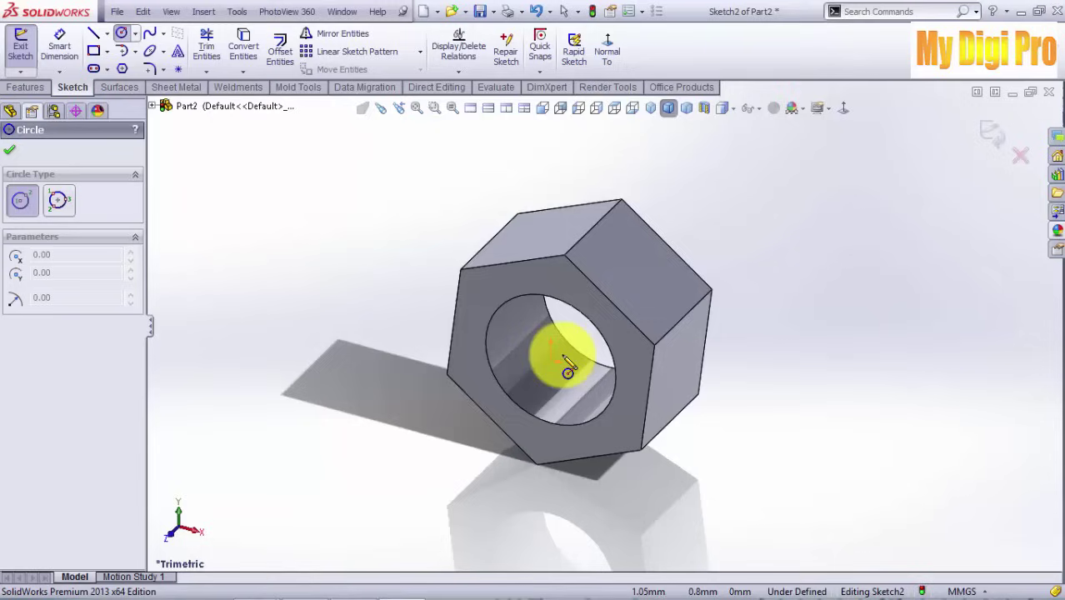
left_click(549, 360)
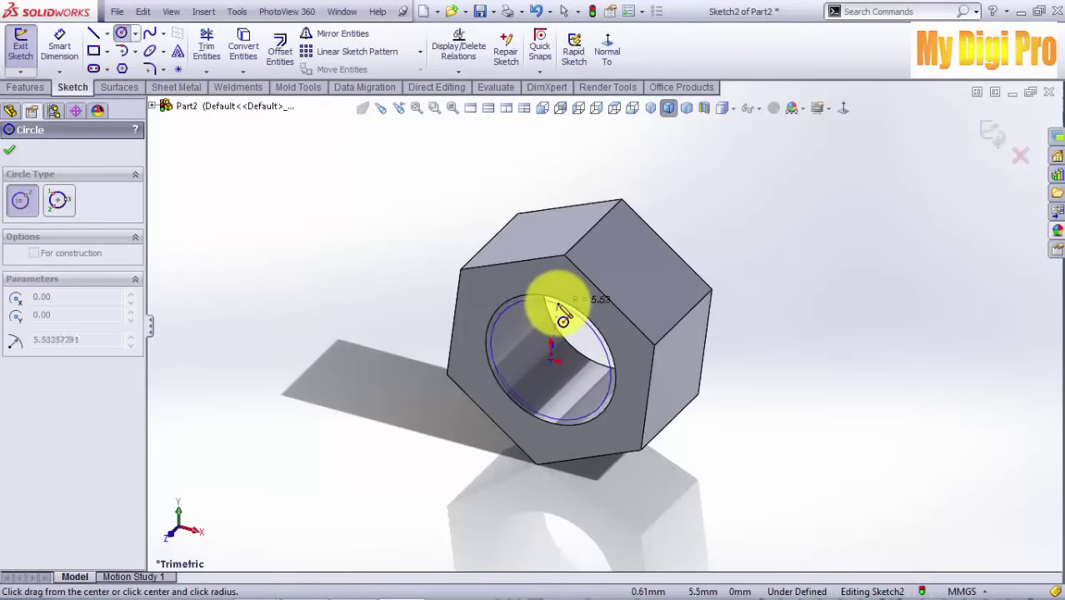
left_click(556, 297)
left_click(94, 481)
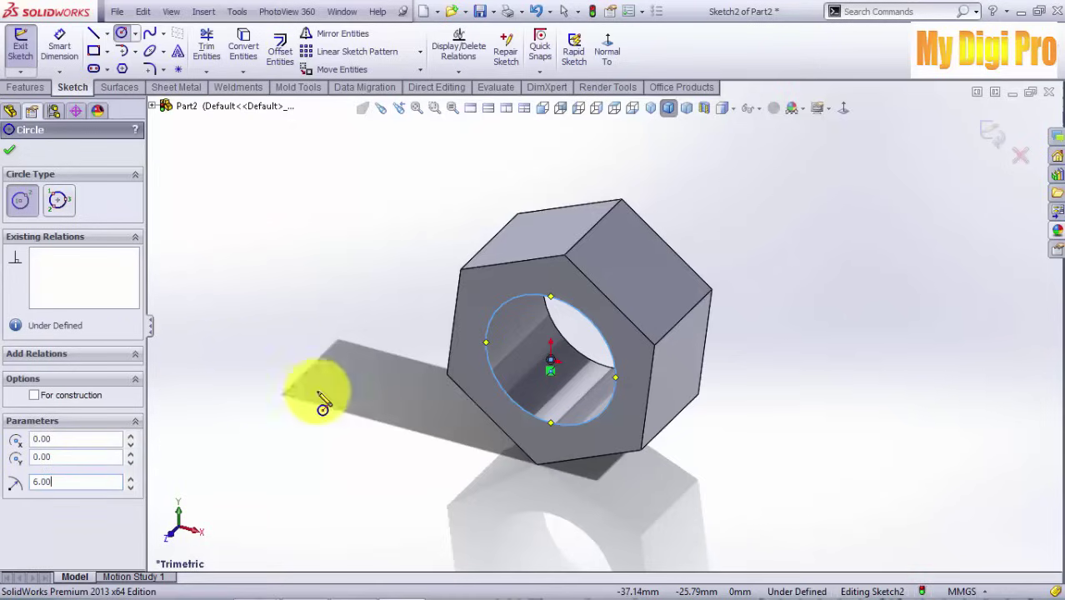
left_click(10, 155)
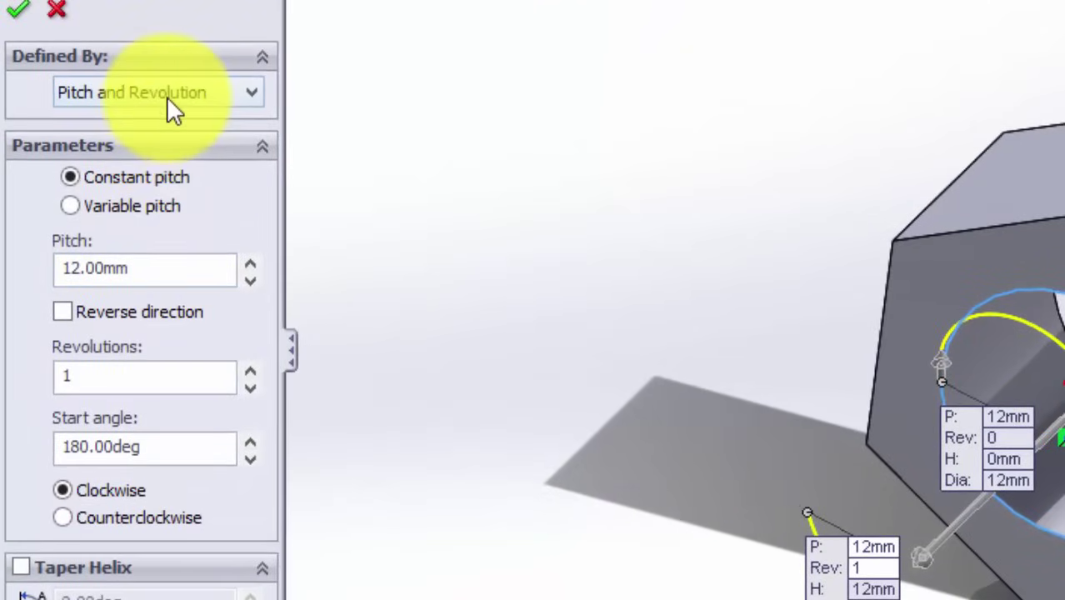
Step: Define the helix by height and pitch: 15 mm height, 1.75 mm pitch
left_click(167, 96)
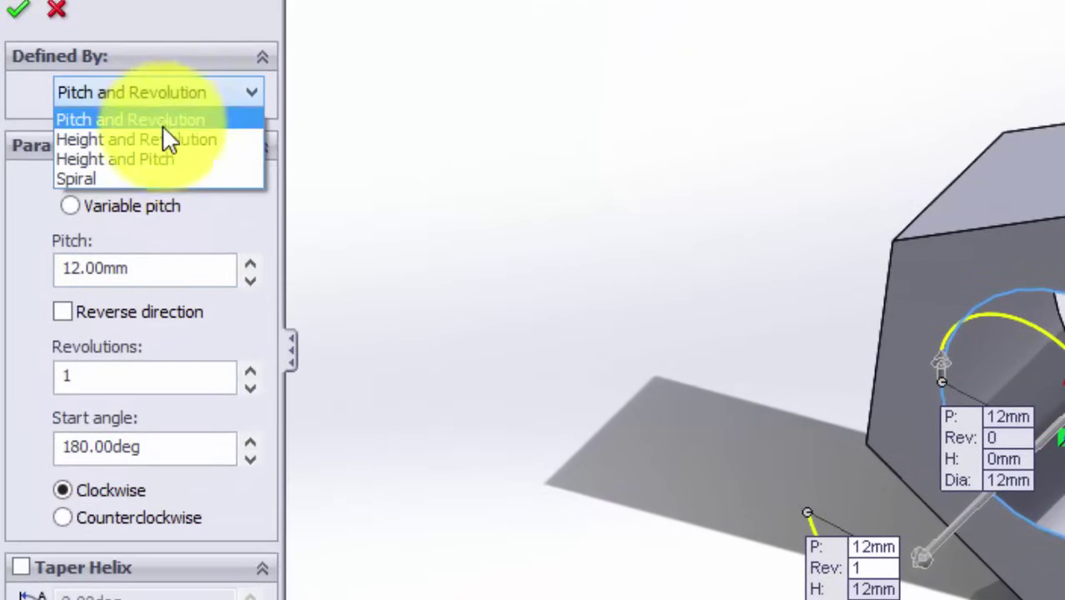
left_click(160, 157)
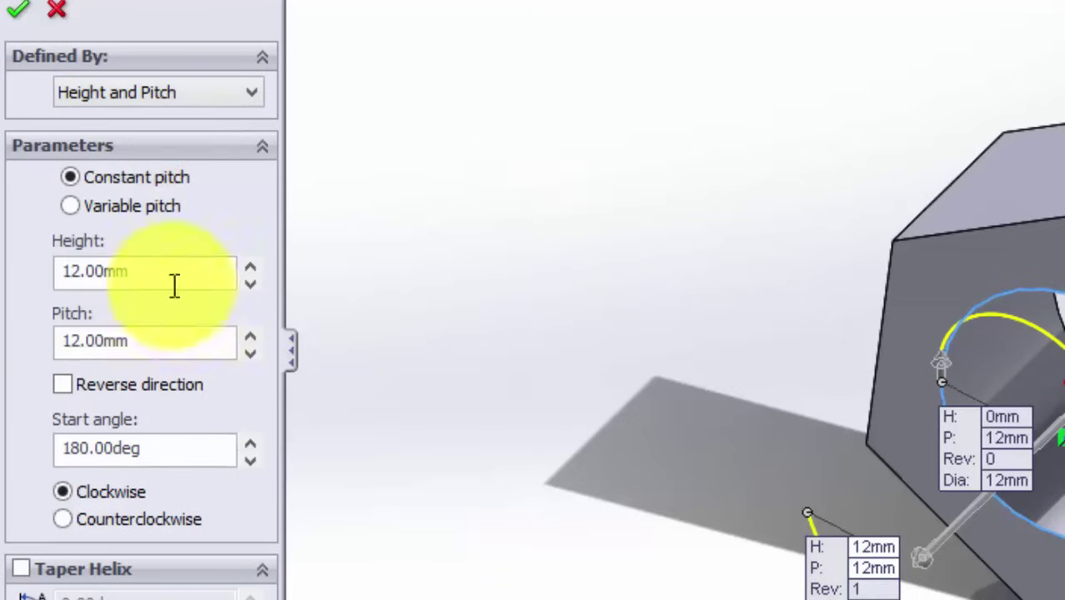
left_click(155, 268)
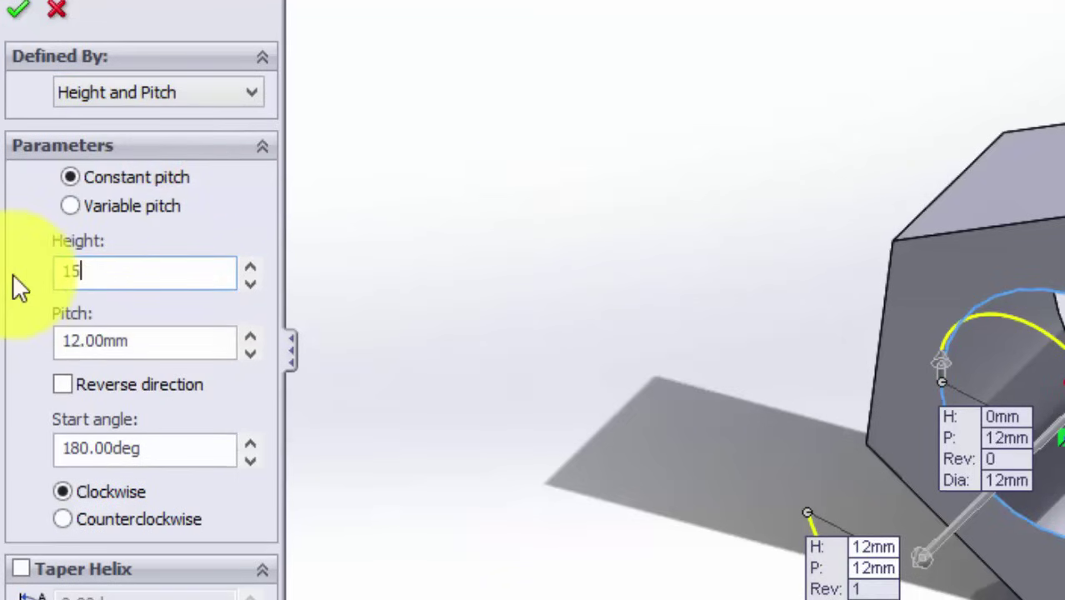
type("15")
key("Return")
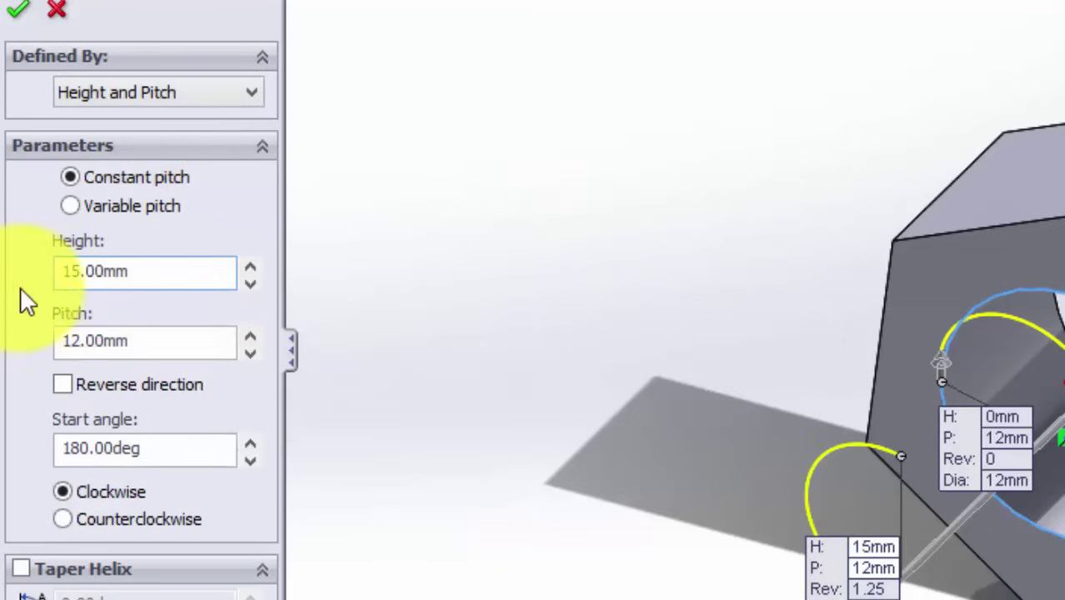
left_click(145, 347)
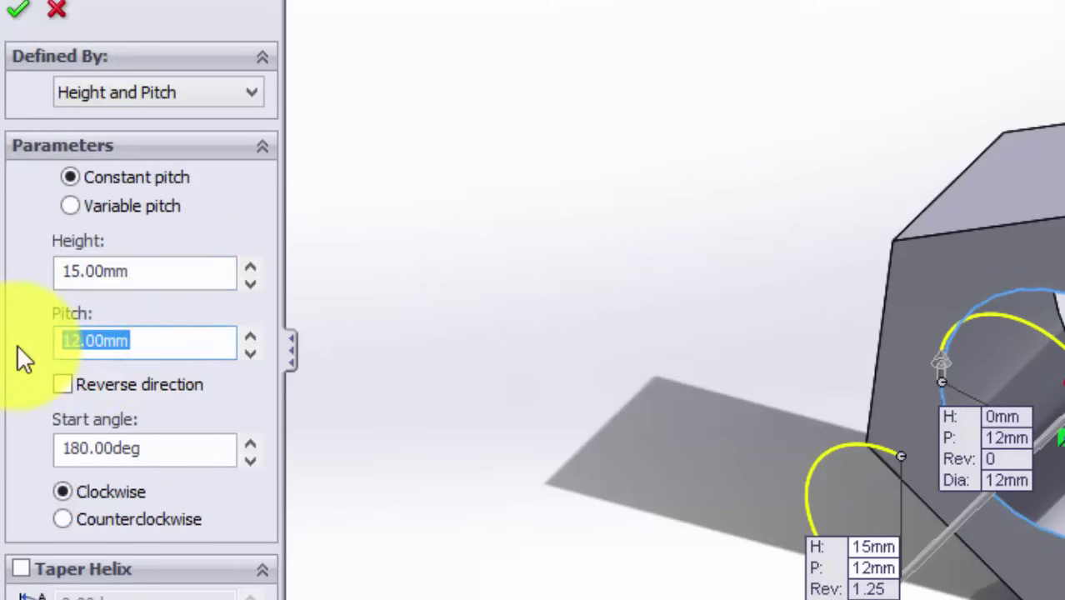
type("1.75")
key("Return")
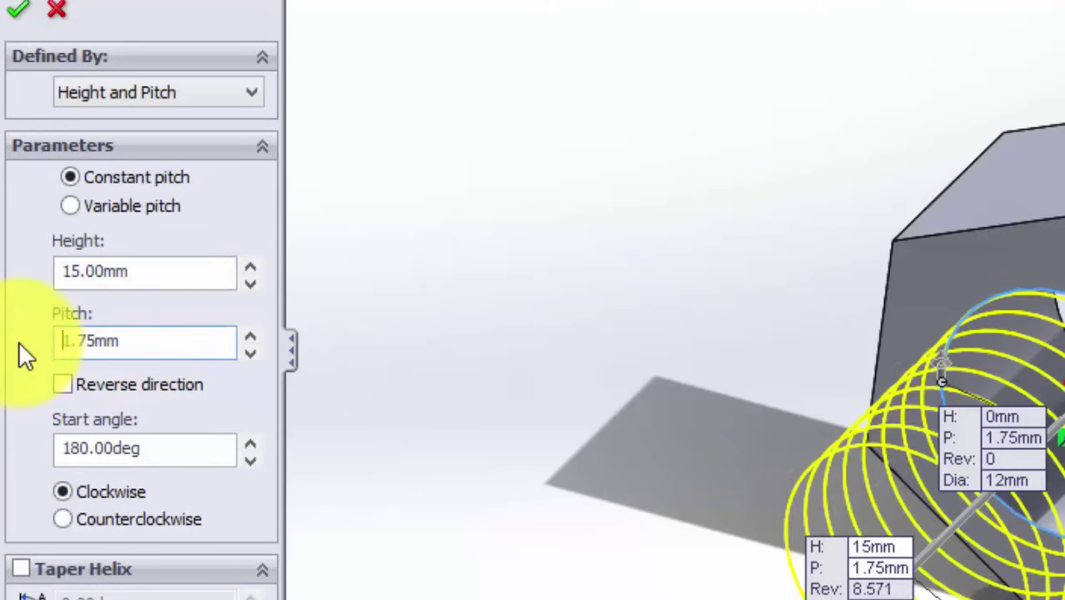
Step: Reverse the helix into the nut, set a 0° start angle, keep it clockwise, and accept
left_click(60, 383)
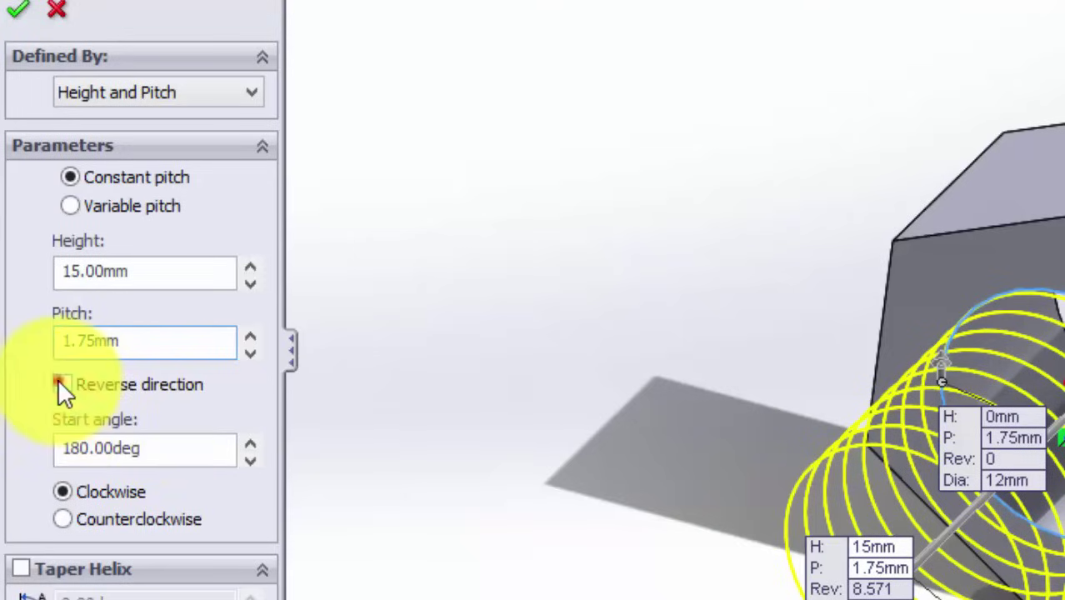
left_click(159, 448)
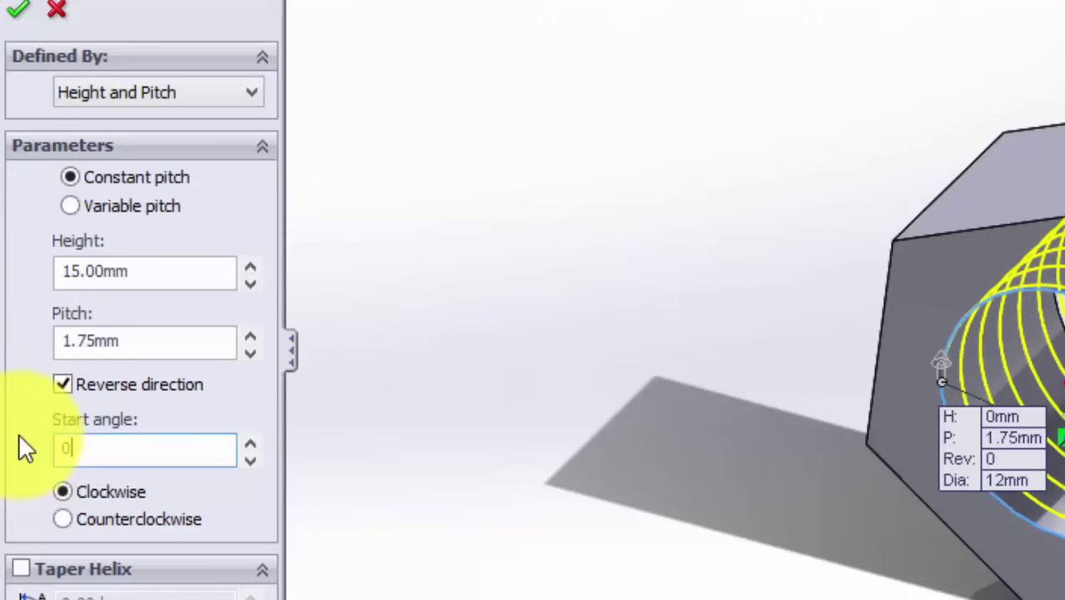
type("0")
key("Return")
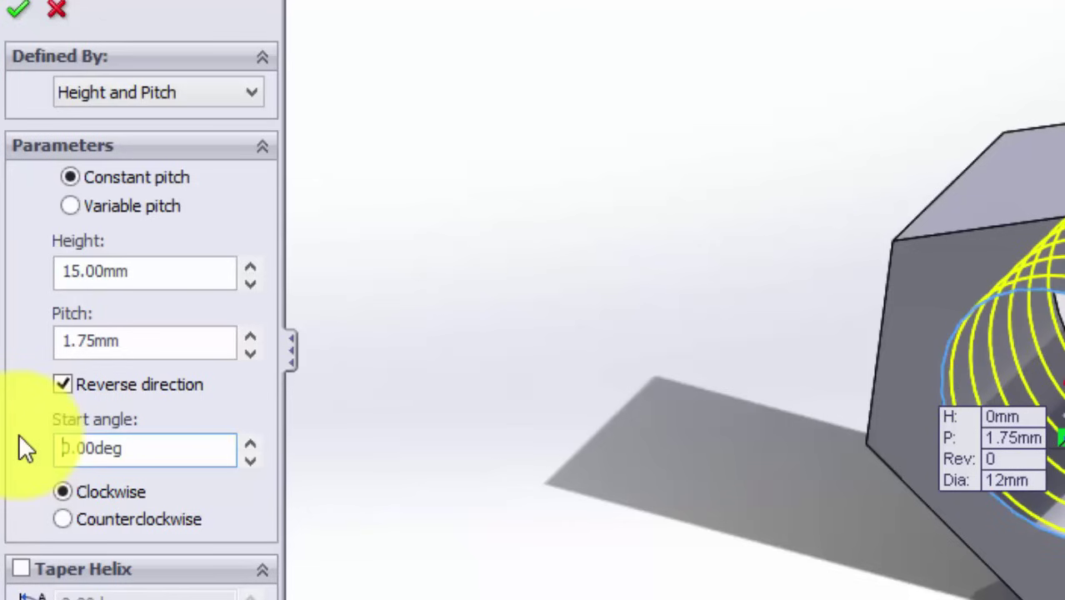
left_click(63, 492)
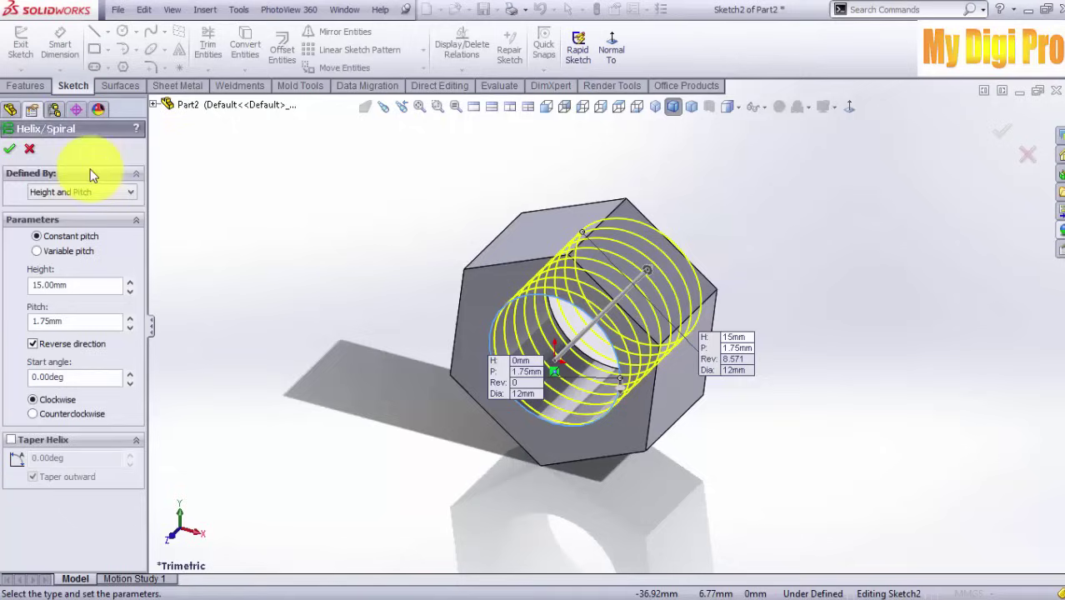
left_click(12, 152)
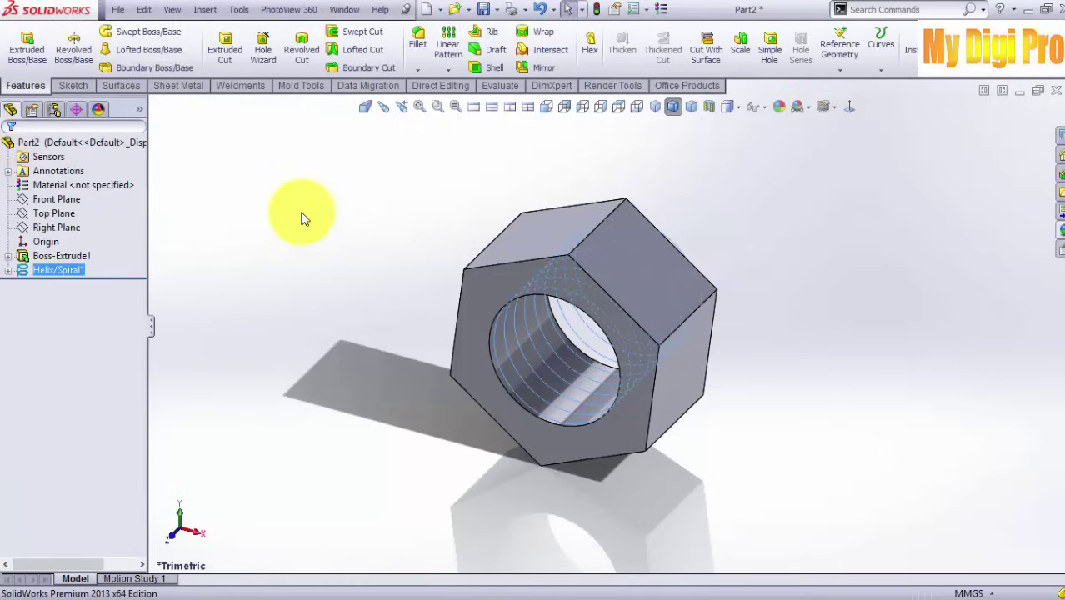
Step: Start a new sketch on the Top Plane, viewed face-on and zoomed to show the helix
left_click(303, 218)
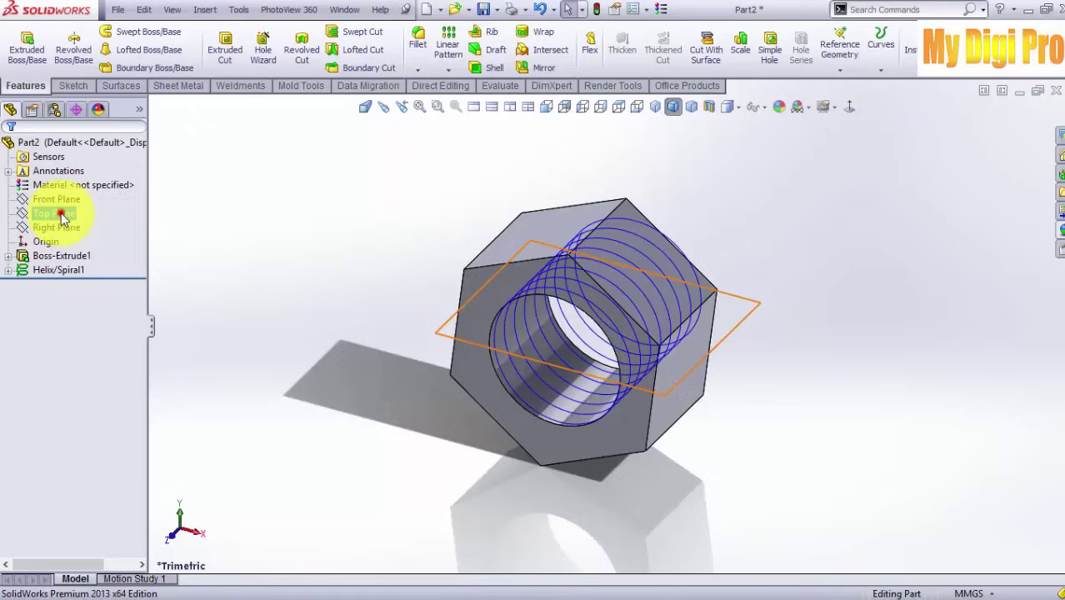
left_click(62, 217)
left_click(249, 186)
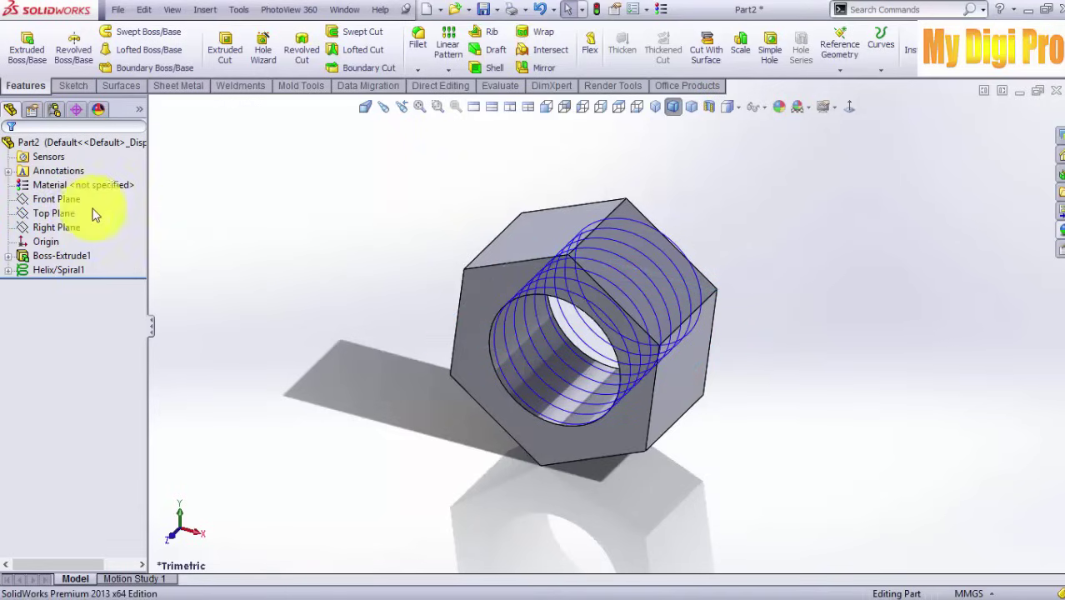
left_click(70, 197)
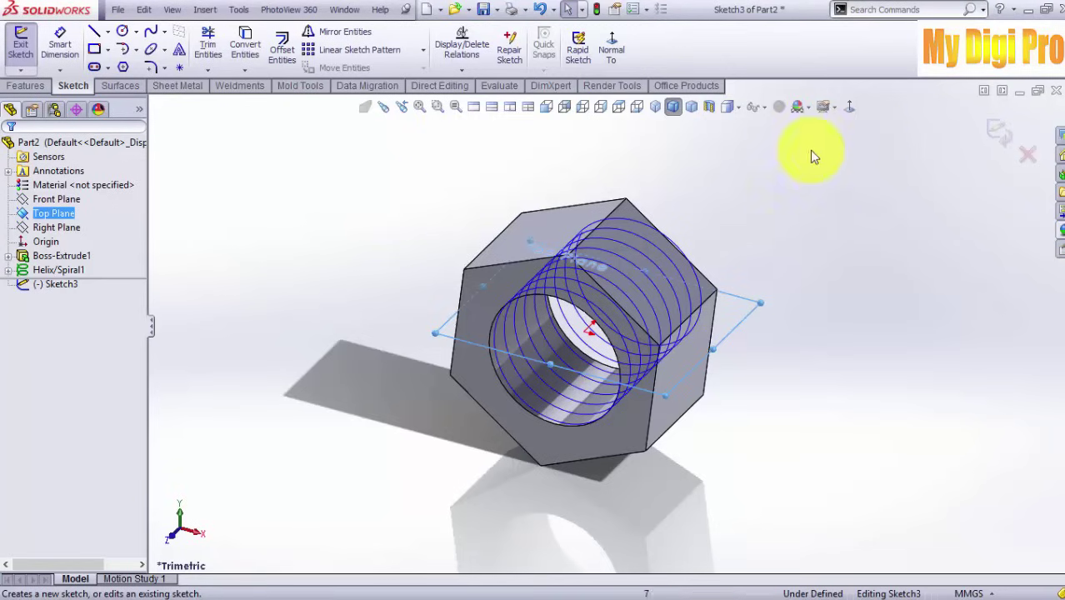
left_click(618, 53)
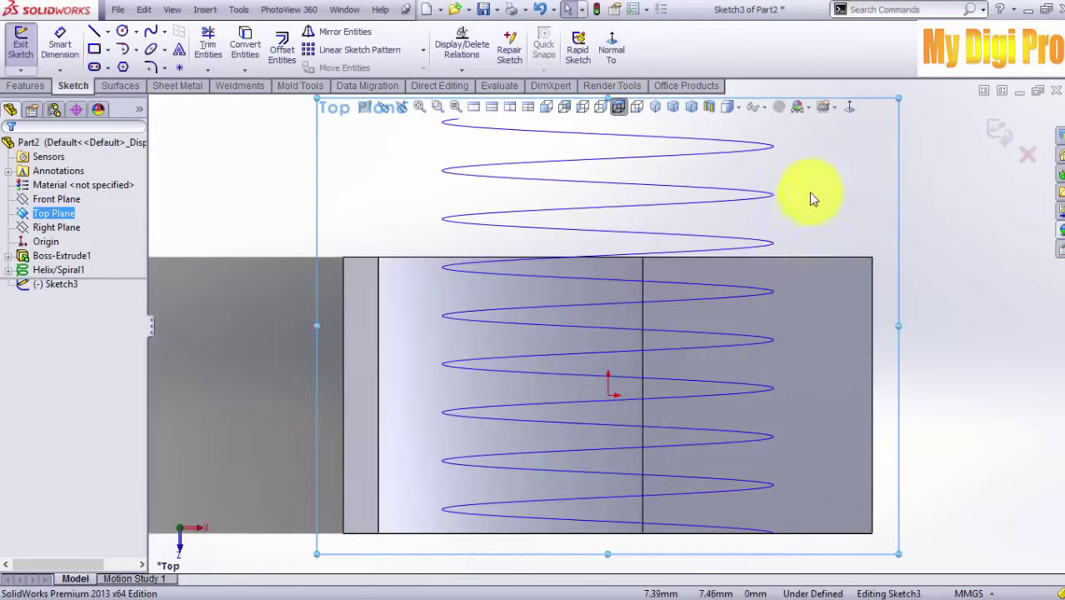
key("z")
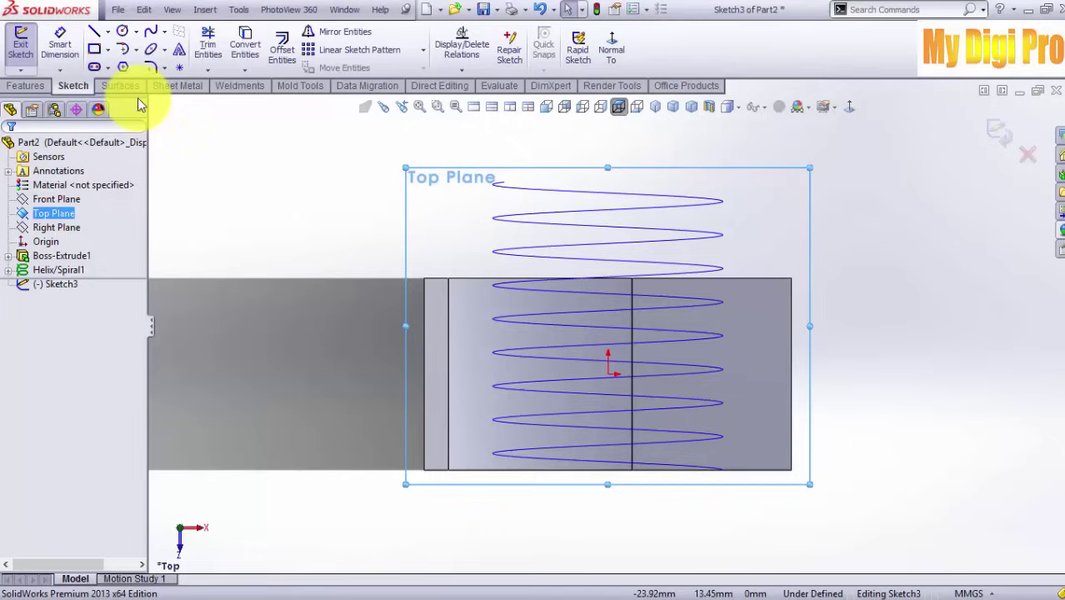
Step: Draw a small three-sided polygon near the helix's upper end
left_click(125, 68)
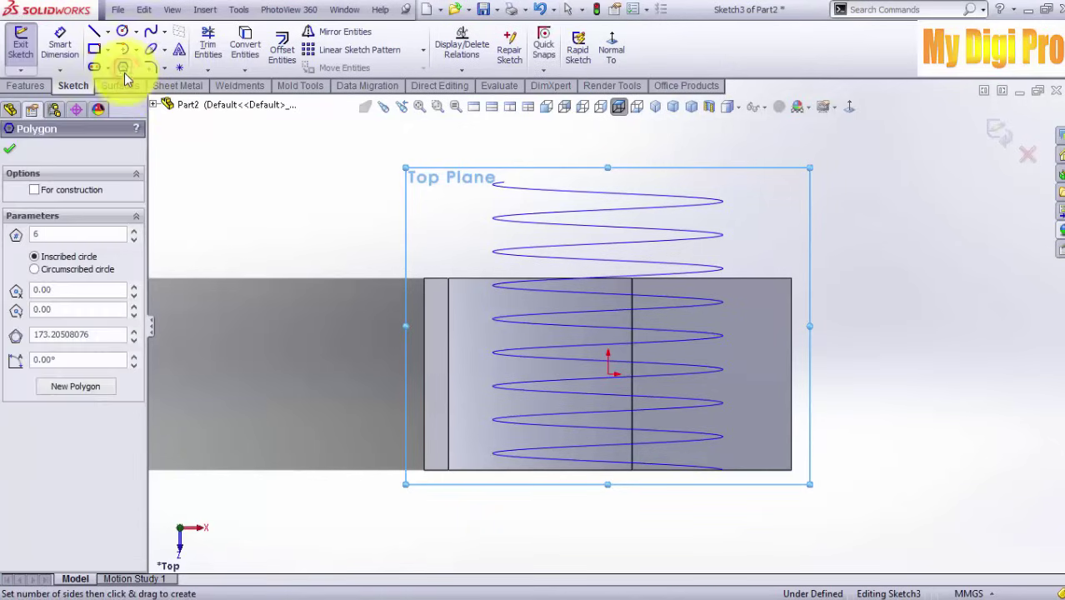
double_click(50, 234)
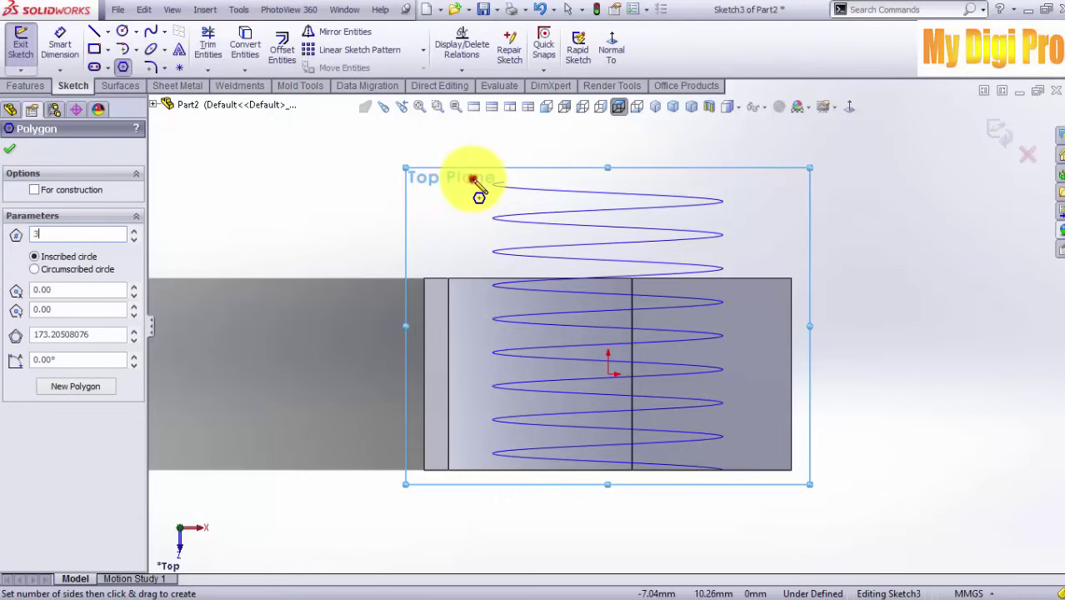
left_click_drag(472, 179, 442, 179)
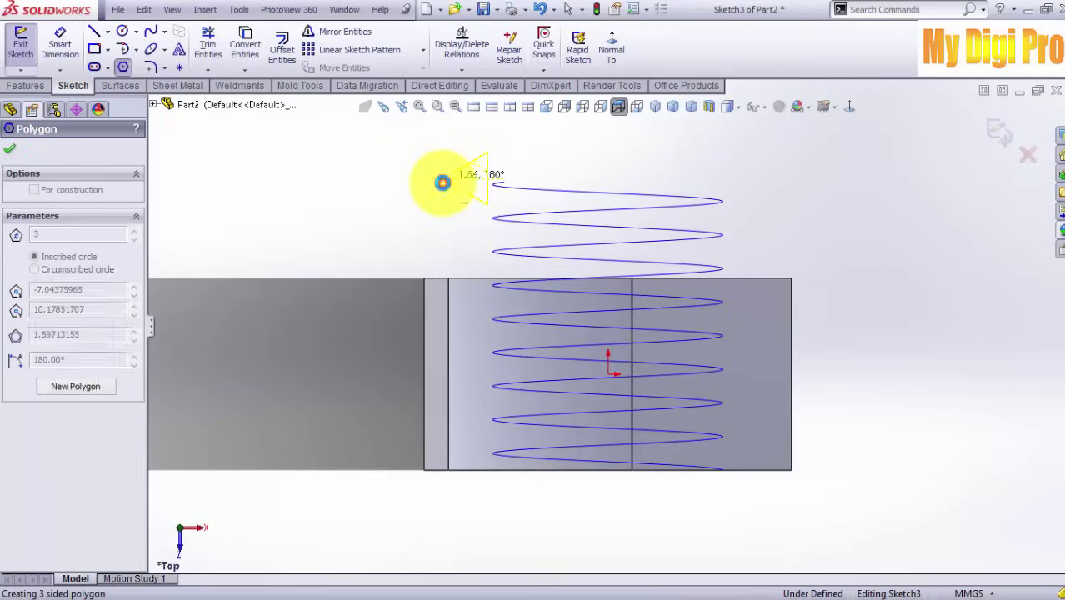
left_click(11, 150)
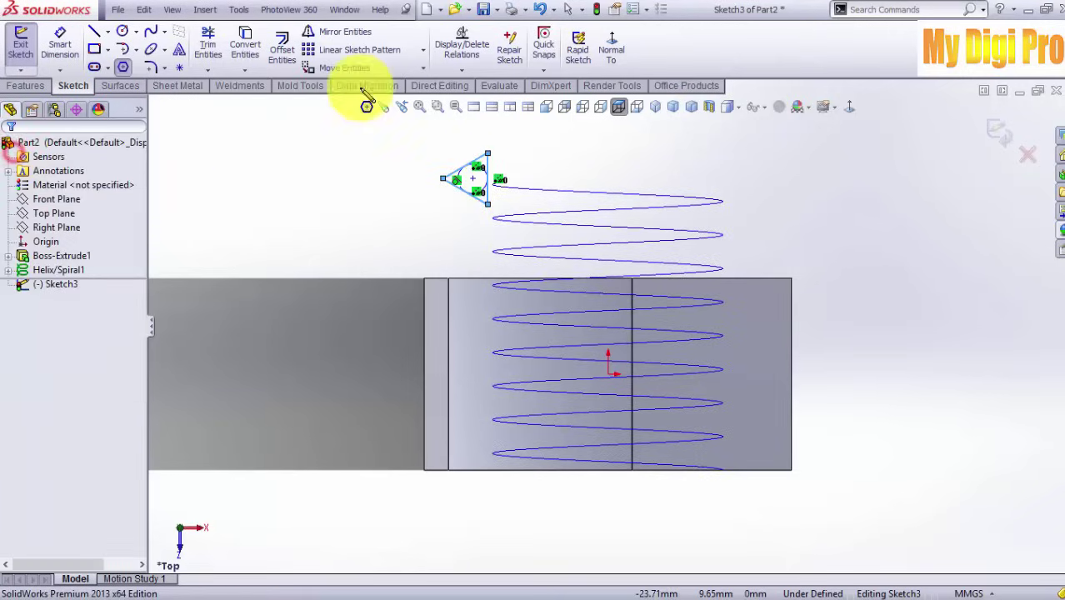
Step: Position the triangle's centre 10 mm vertically and 5.41 mm horizontally from the origin
left_click(60, 42)
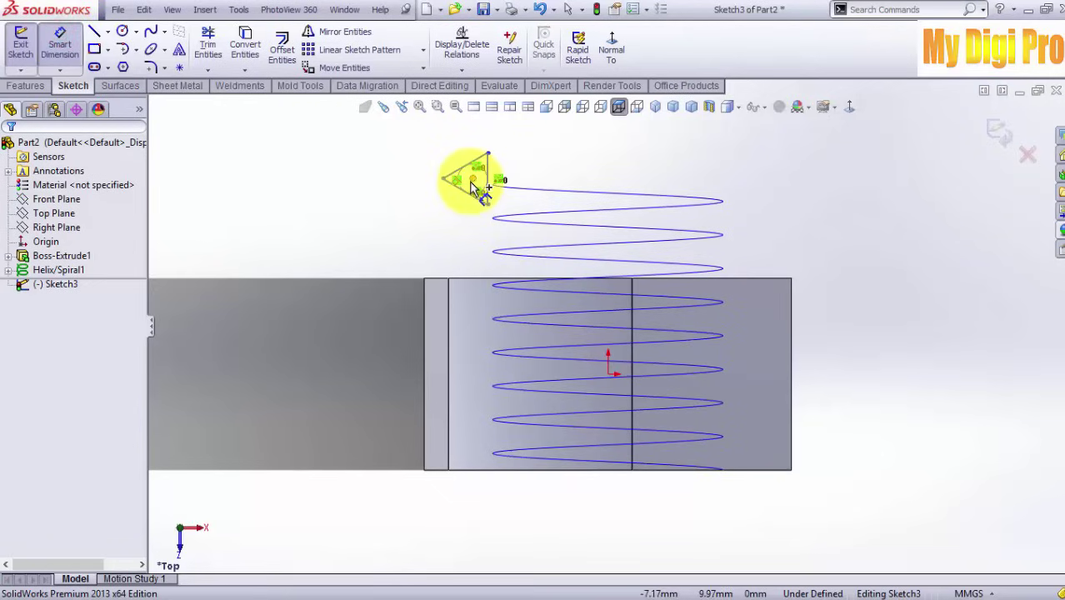
left_click(473, 180)
left_click(608, 373)
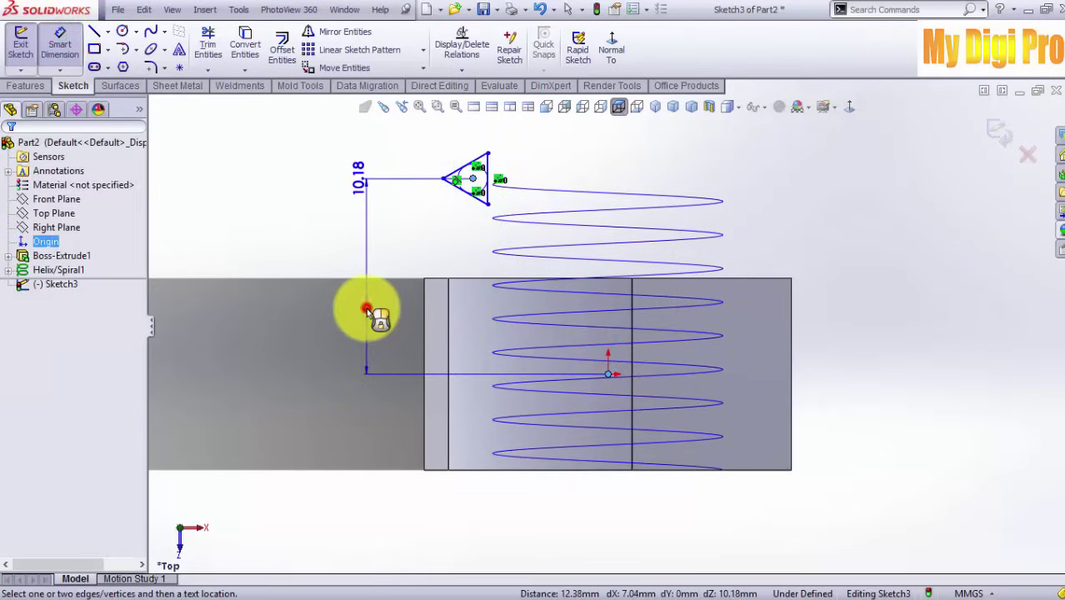
left_click(368, 309)
type("10")
key("Return")
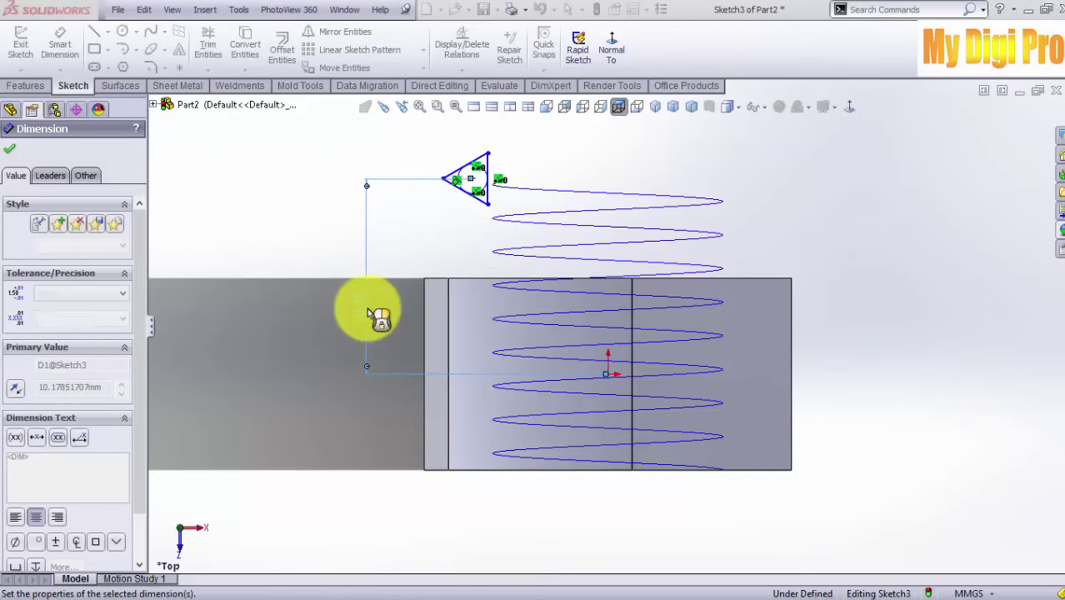
left_click(474, 189)
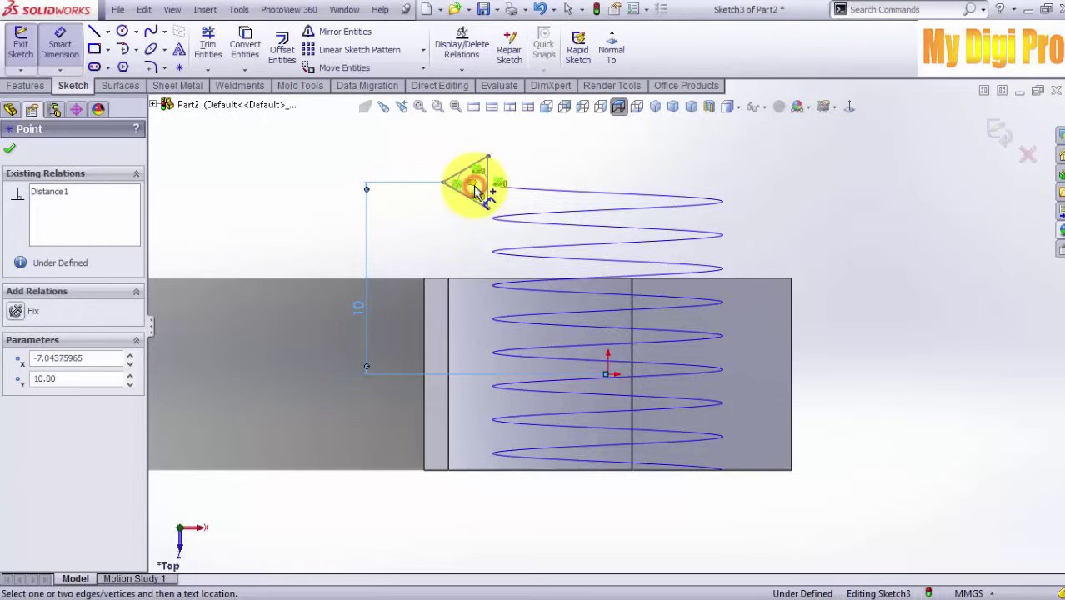
left_click(610, 375)
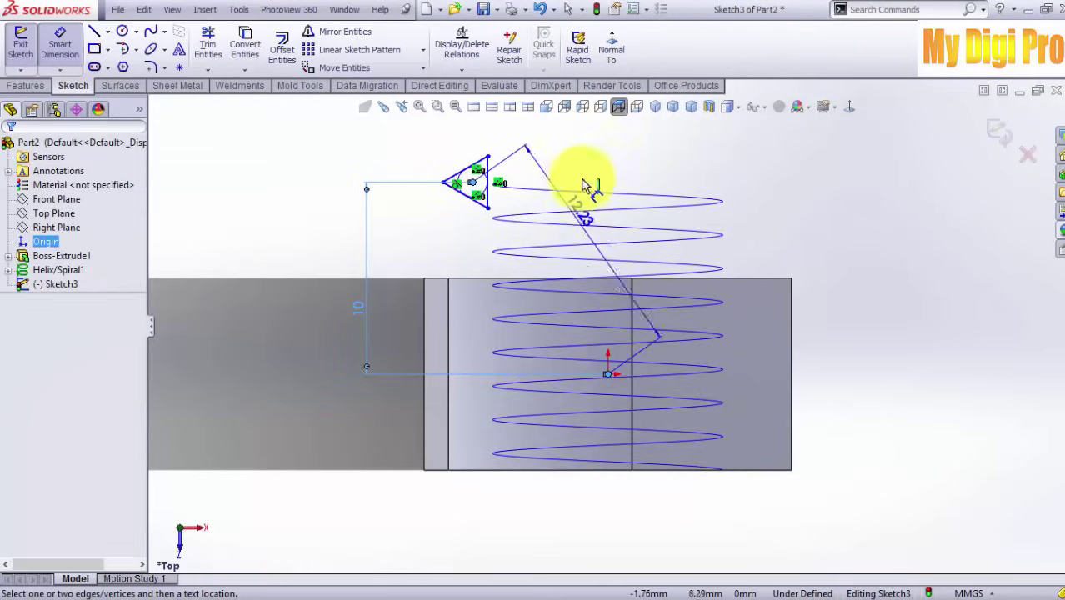
left_click(578, 148)
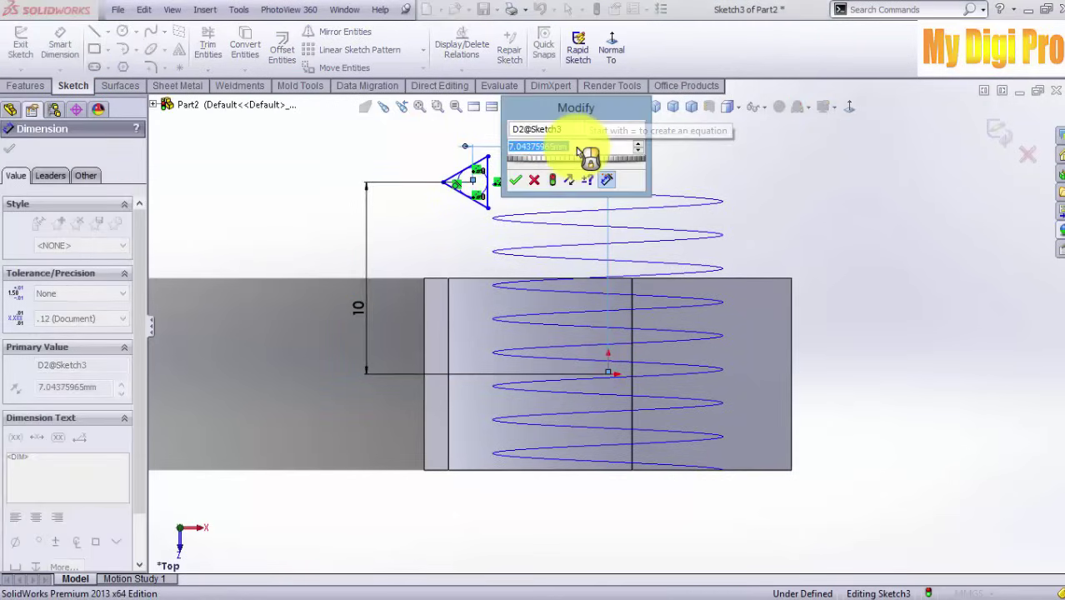
type("5.41")
key("Return")
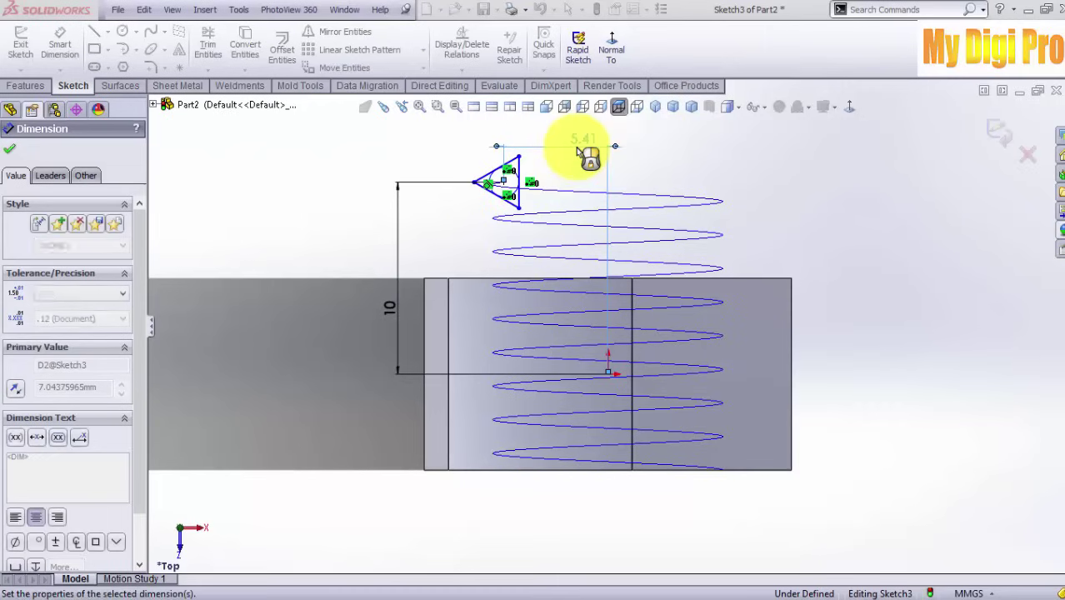
Step: Set the triangle's inscribed circle to a 1 mm diameter
scroll(586, 203, "down", 3)
scroll(583, 205, "down", 2)
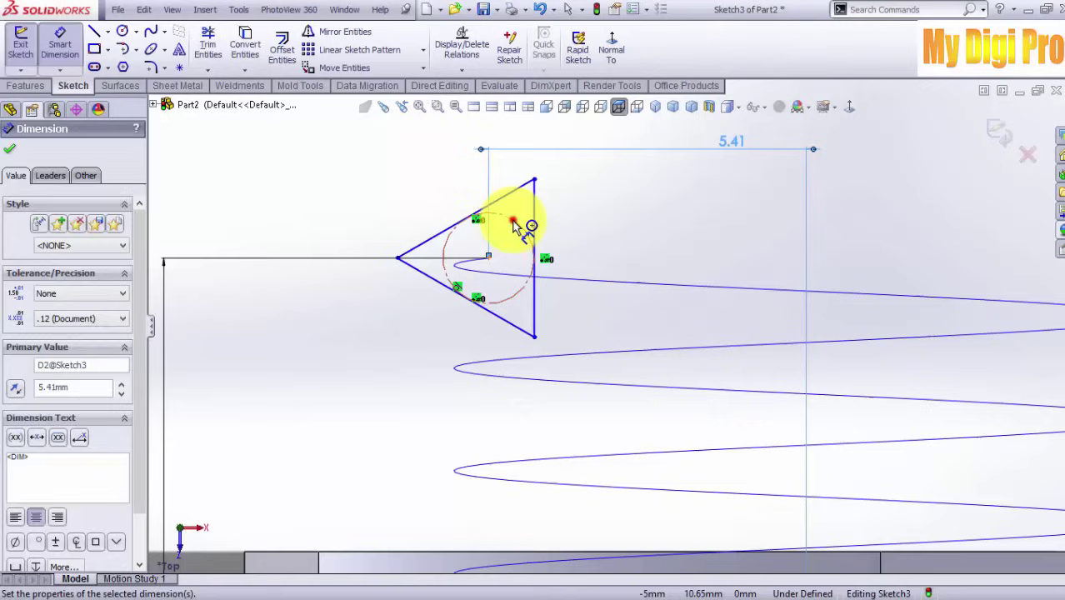
left_click(514, 225)
left_click(587, 209)
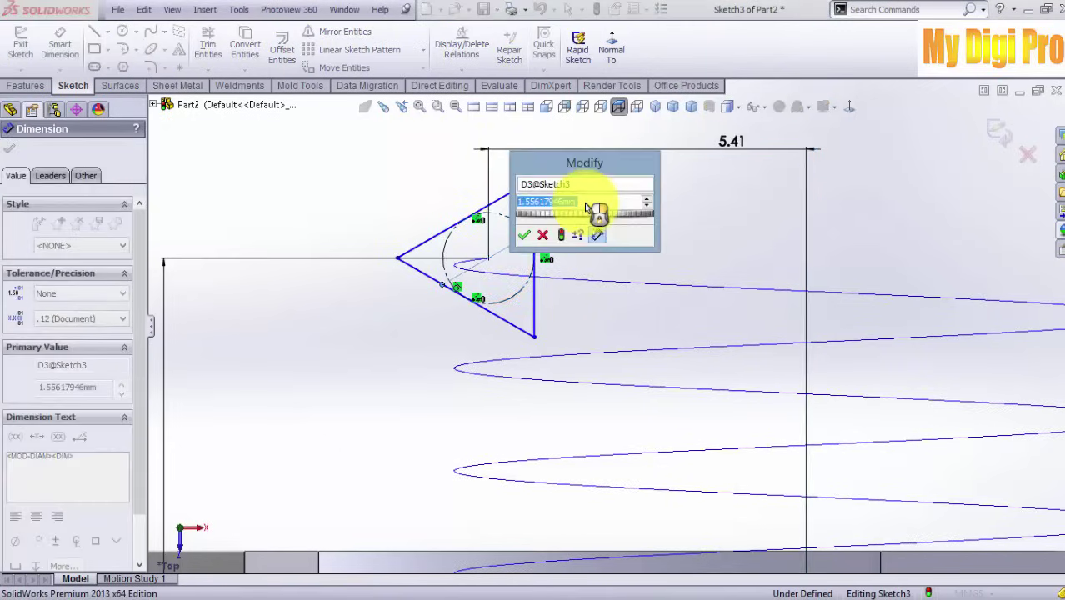
type("1")
key("Return")
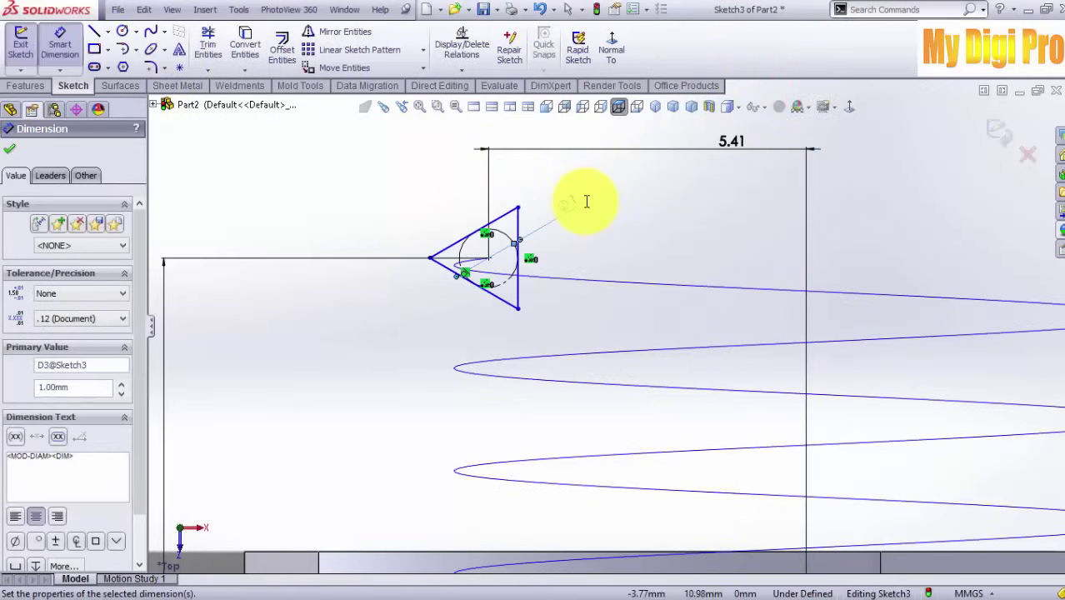
scroll(750, 421, "up", 5)
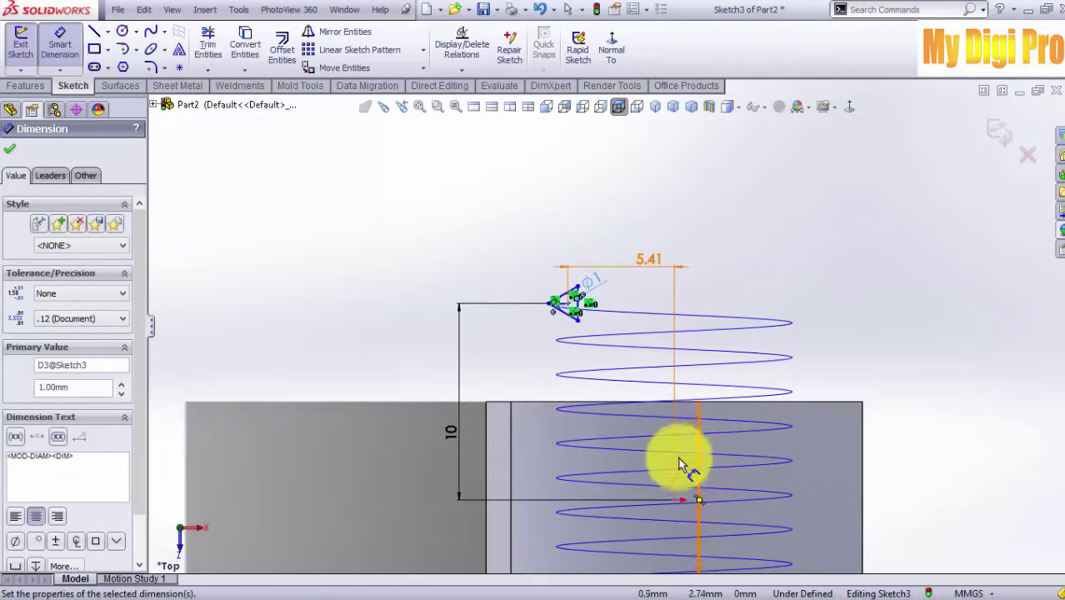
scroll(654, 450, "down", 5)
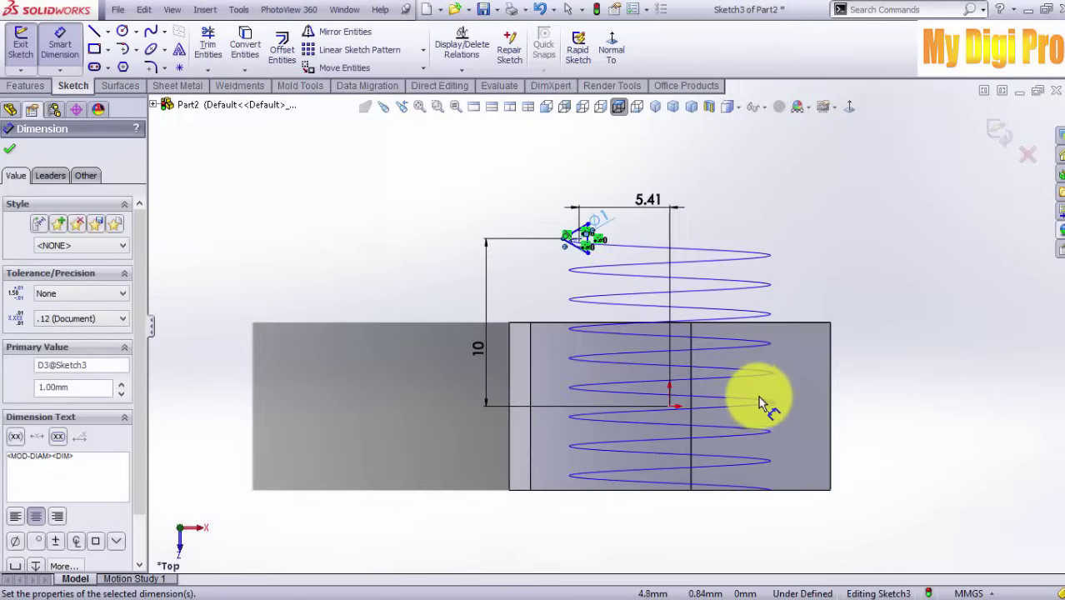
left_click(11, 150)
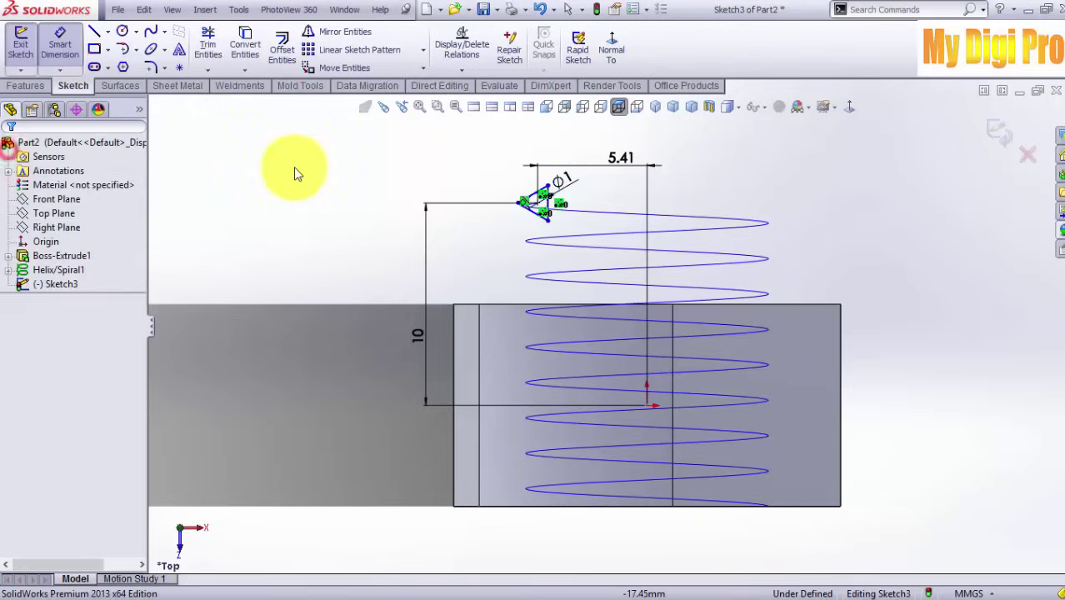
Step: Cut-sweep the Sketch3 triangle profile along Helix/Spiral1 into the nut's bore
left_click(994, 137)
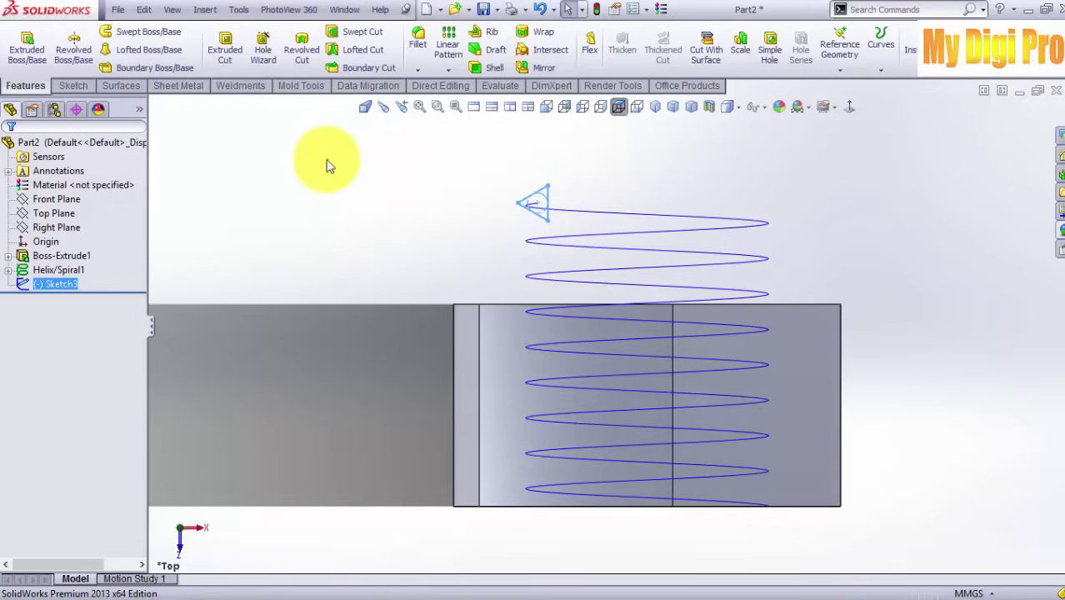
left_click(364, 38)
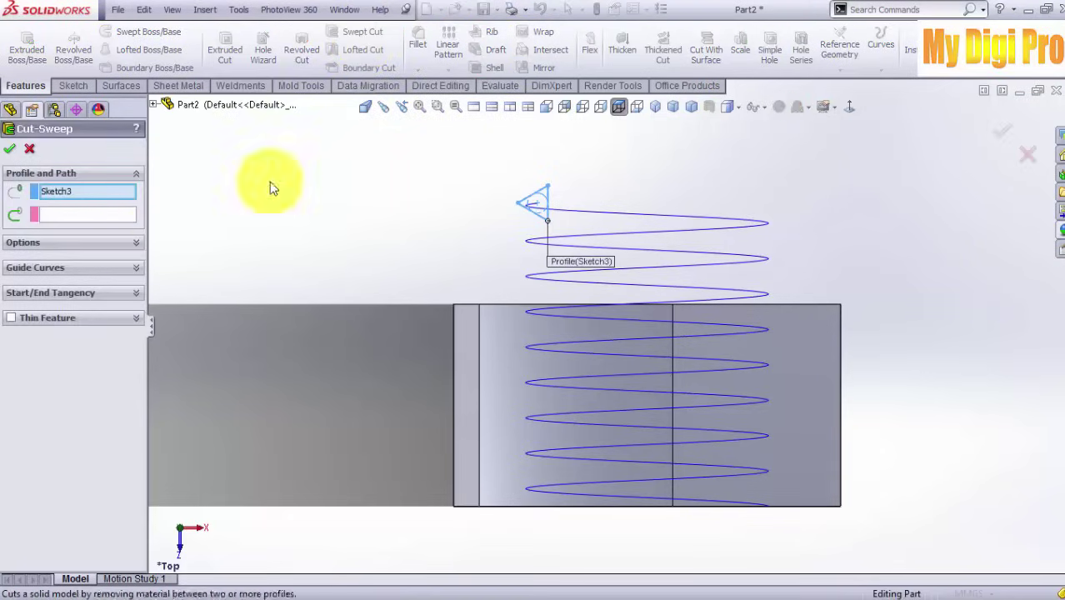
scroll(554, 200, "down", 4)
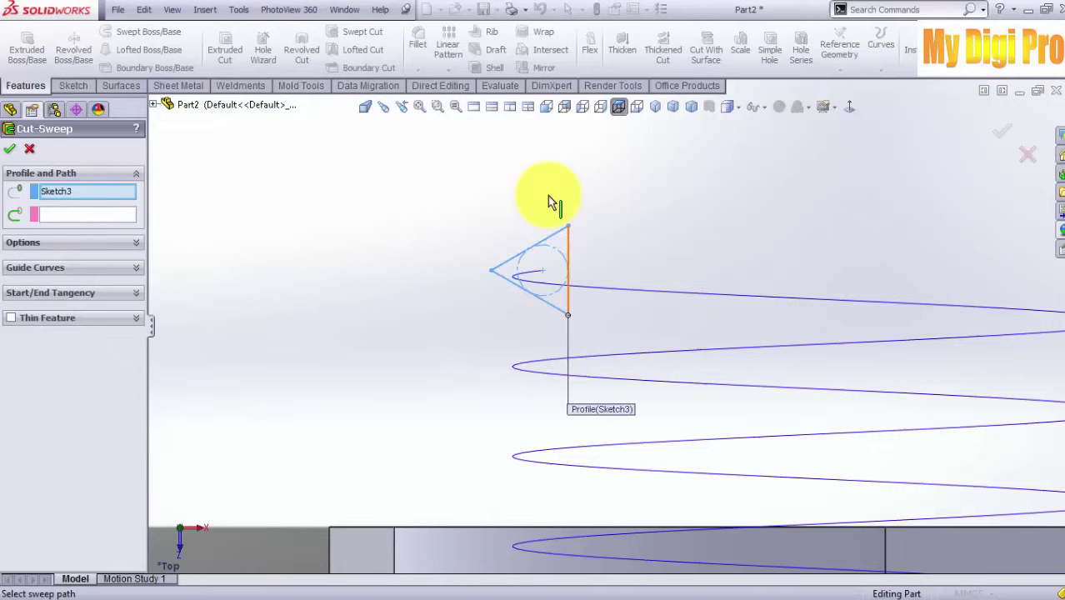
scroll(771, 346, "up", 4)
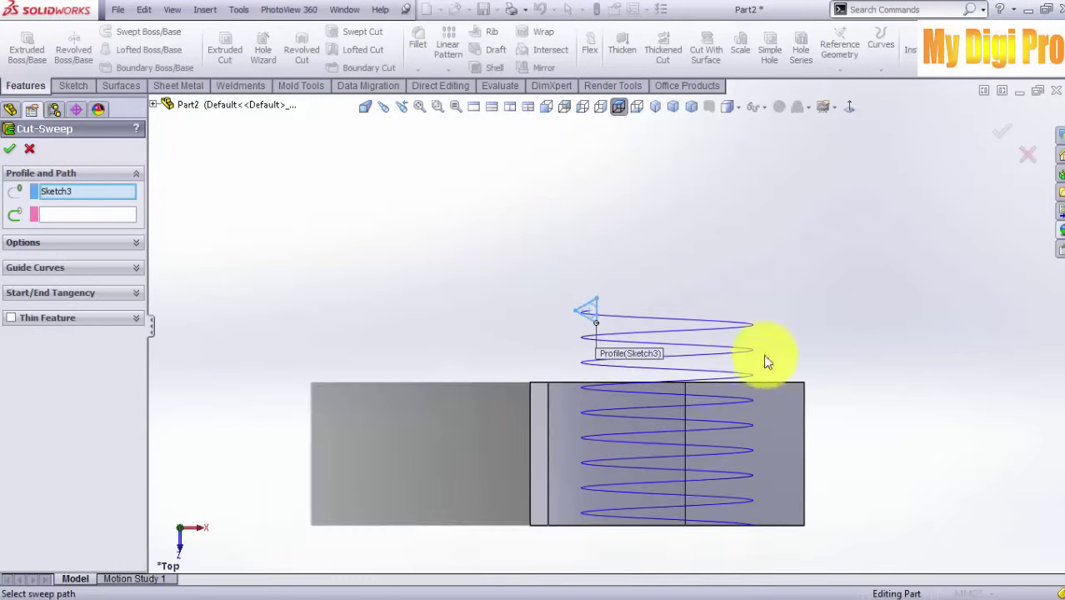
scroll(562, 439, "down", 4)
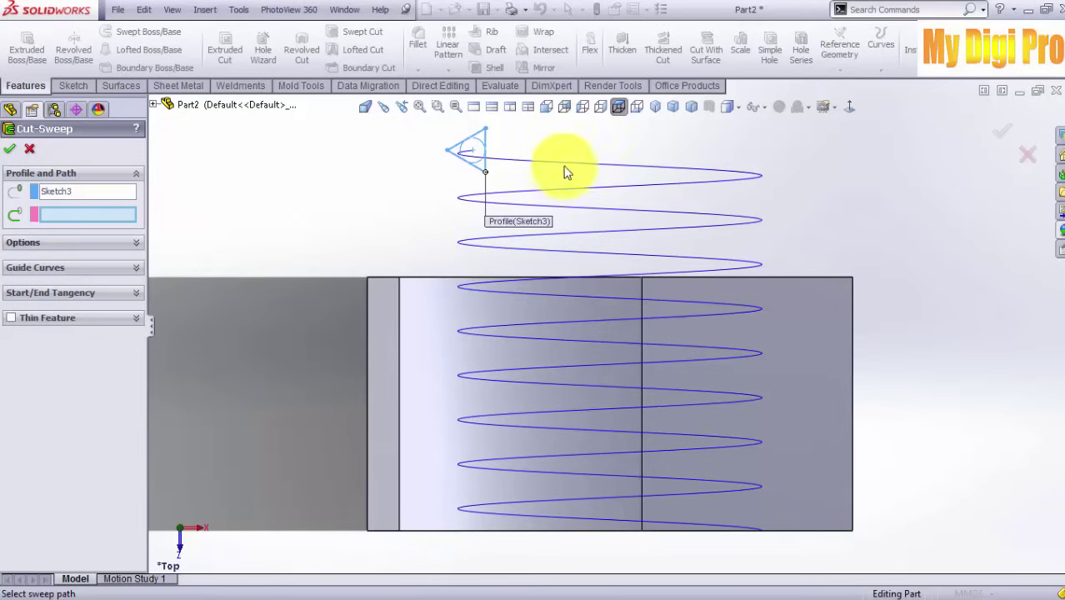
left_click(590, 191)
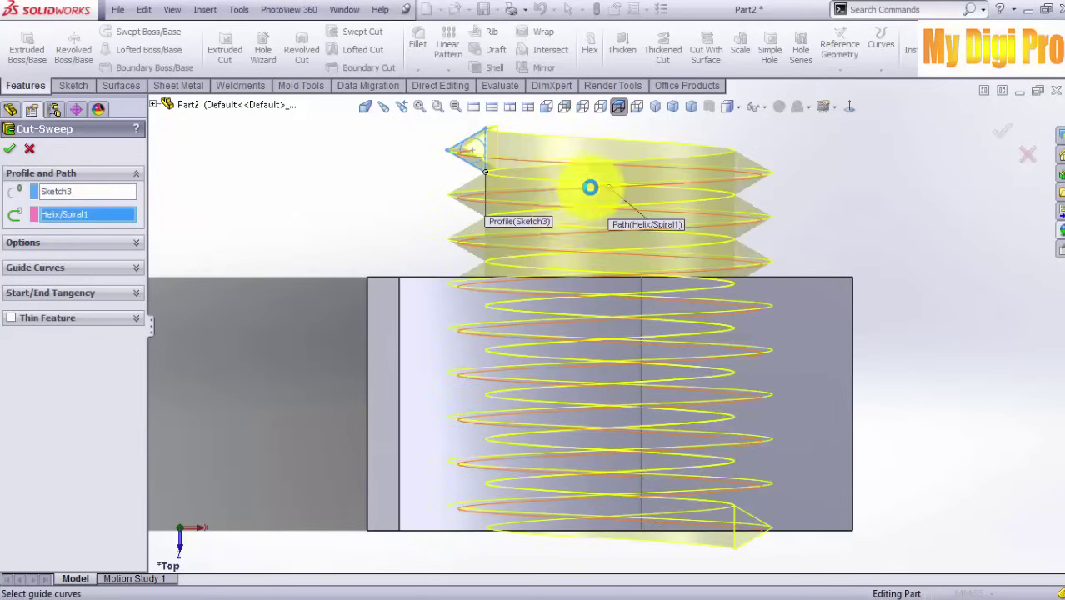
scroll(595, 380, "up", 2)
scroll(593, 373, "down", 1)
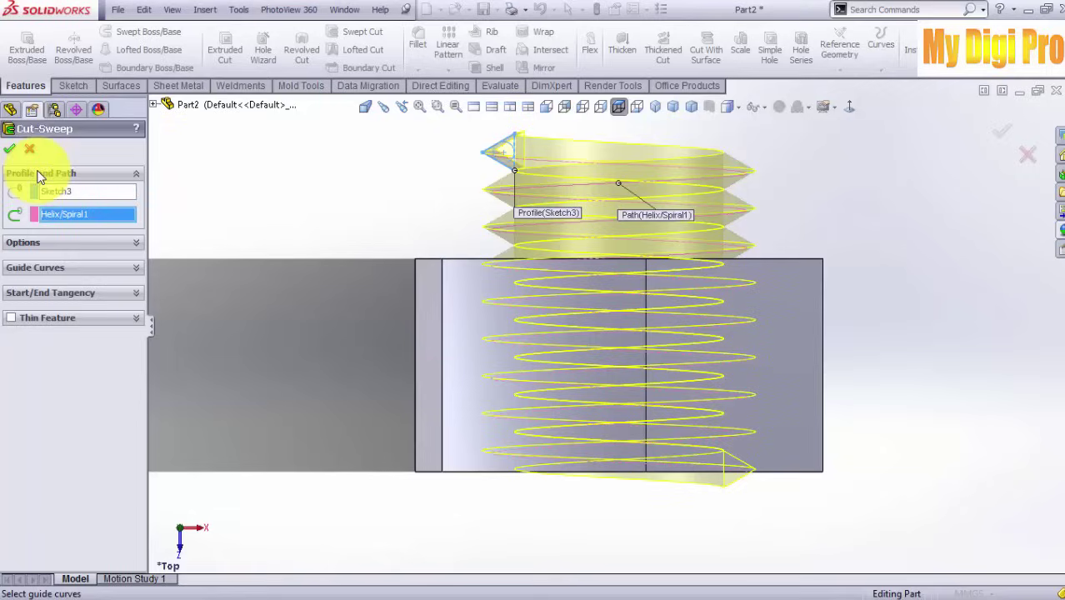
left_click(9, 148)
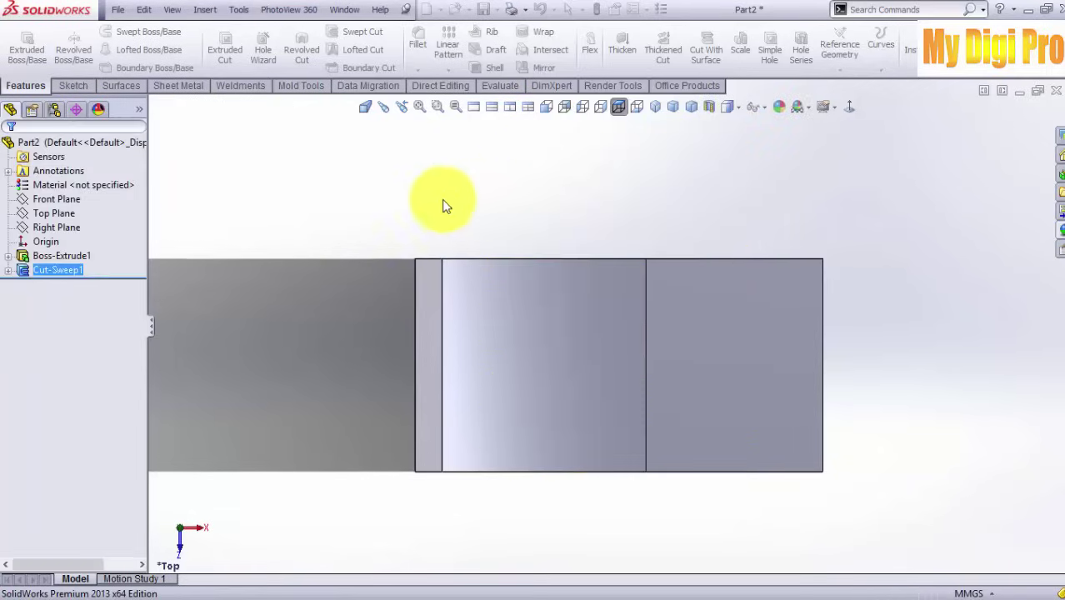
Step: Orbit to an isometric view and zoom in to inspect the threaded bore
left_click(440, 186)
middle_click_drag(664, 155, 661, 267)
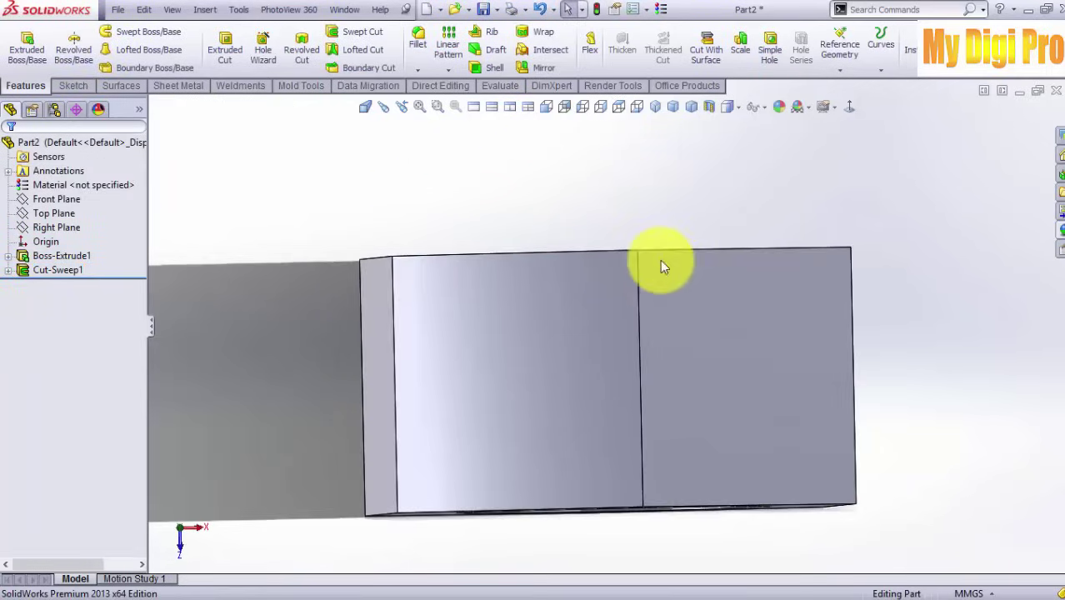
middle_click_drag(693, 315, 887, 483)
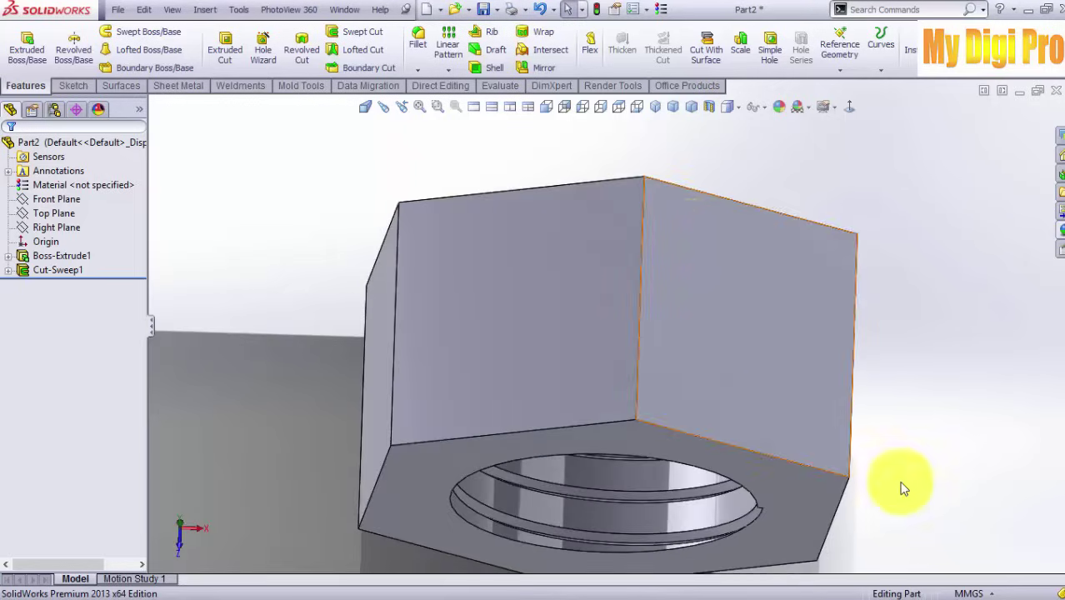
left_click(652, 108)
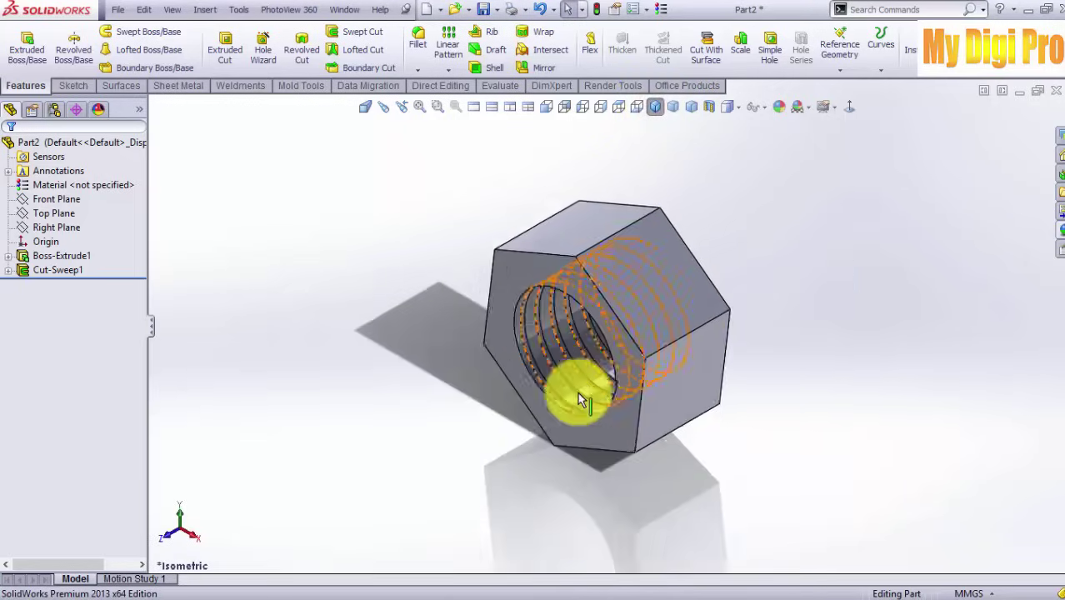
scroll(491, 368, "down", 3)
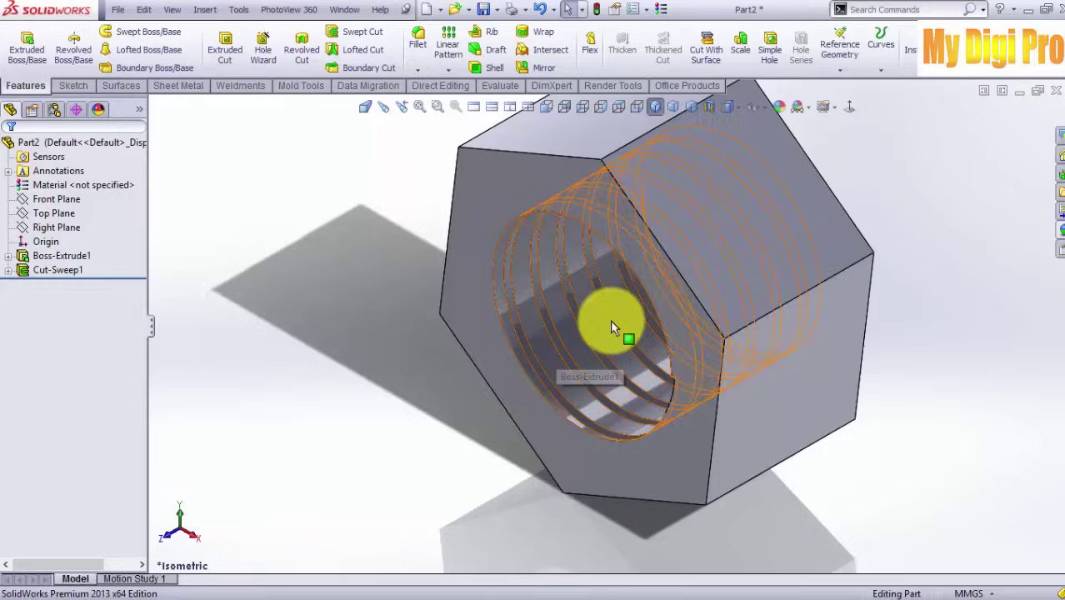
scroll(534, 340, "down", 3)
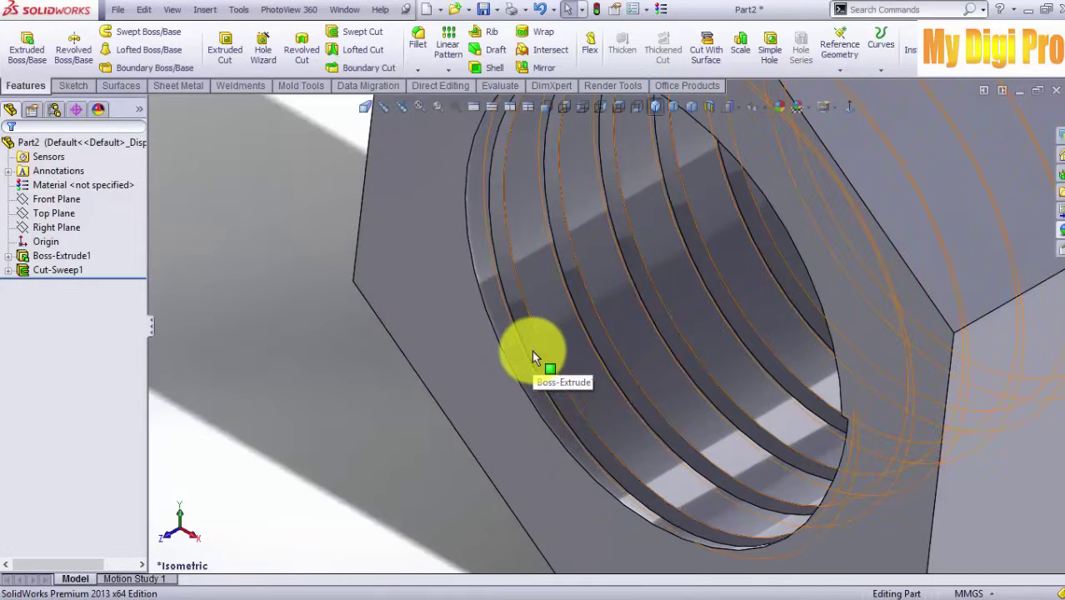
scroll(608, 333, "up", 3)
scroll(705, 333, "up", 3)
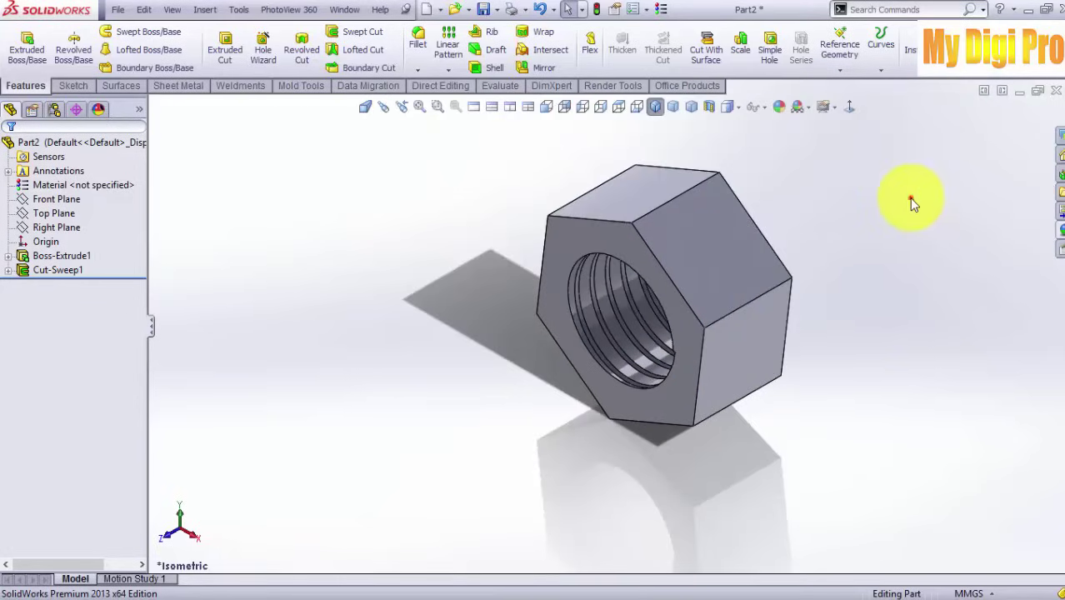
middle_click_drag(357, 395, 387, 360)
Step: On the nut's front face, draw a circle at the origin with an 8.50 mm radius
left_click(646, 230)
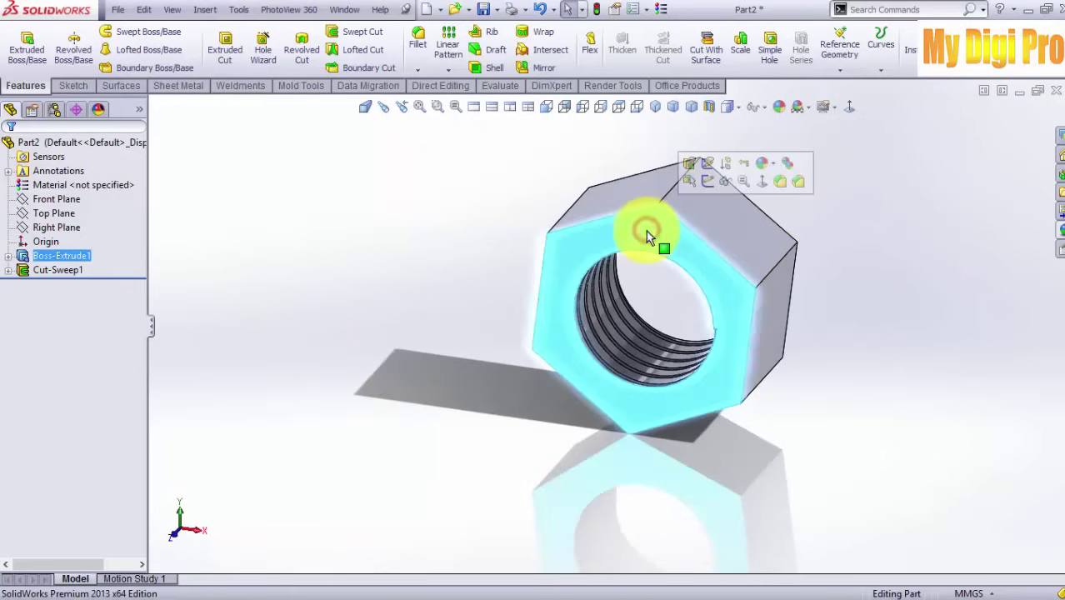
left_click(706, 179)
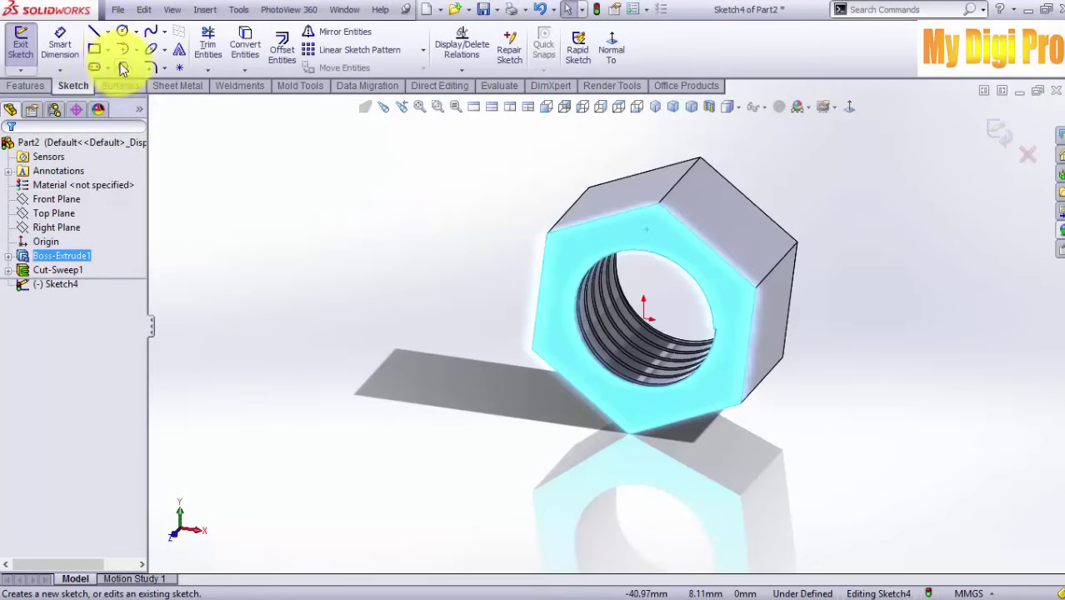
left_click(124, 31)
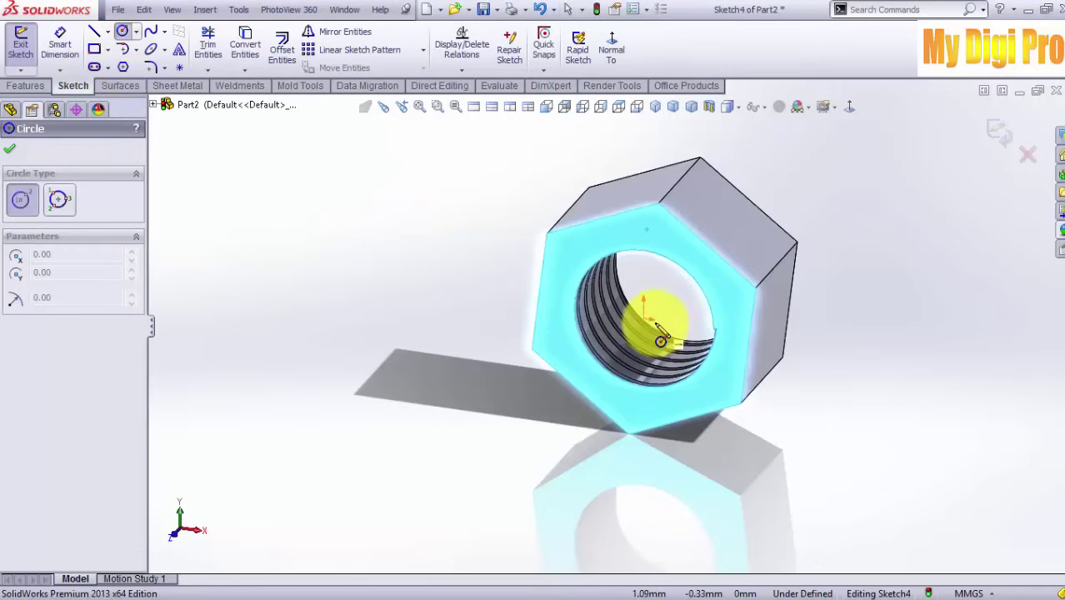
left_click(644, 318)
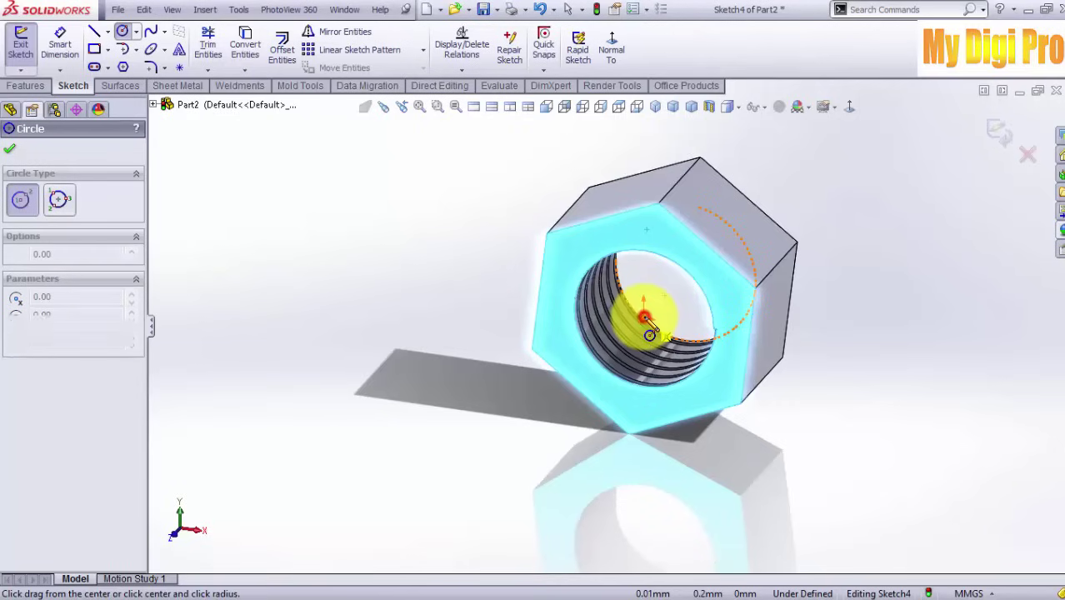
left_click(658, 250)
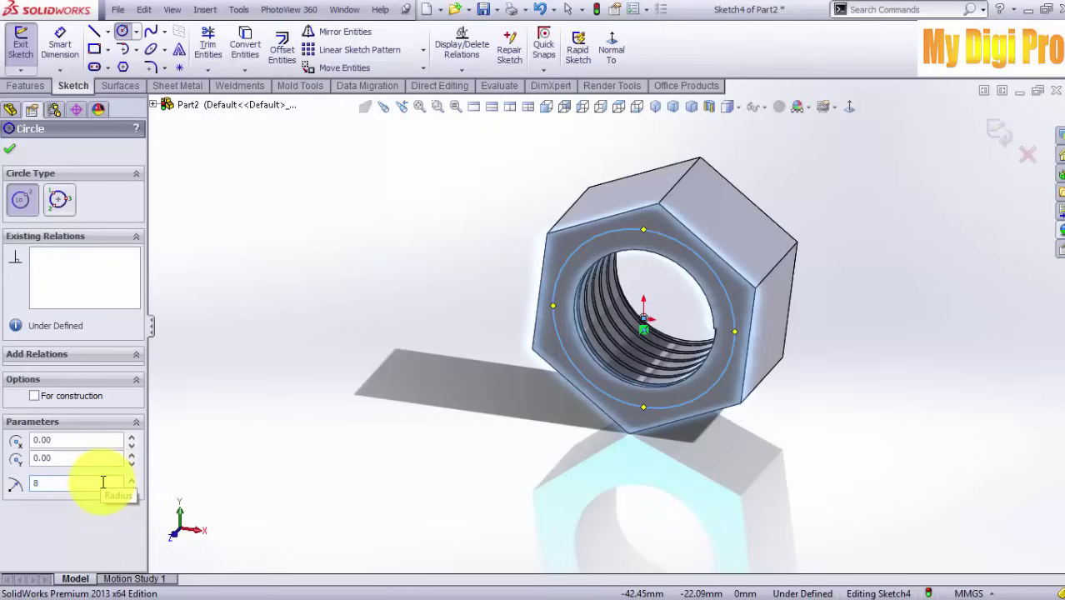
key("Return")
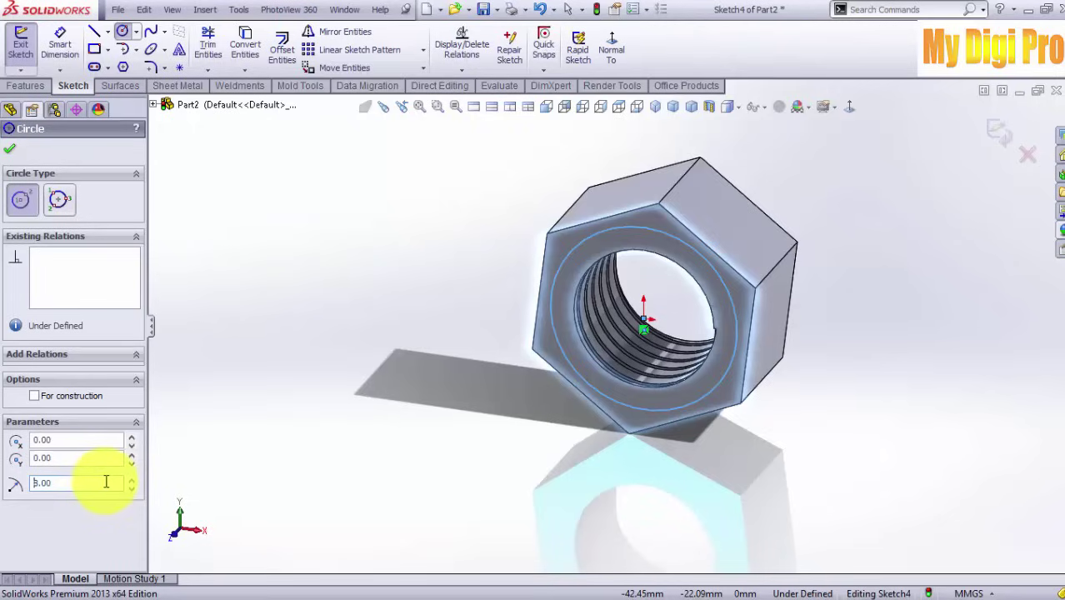
double_click(80, 483)
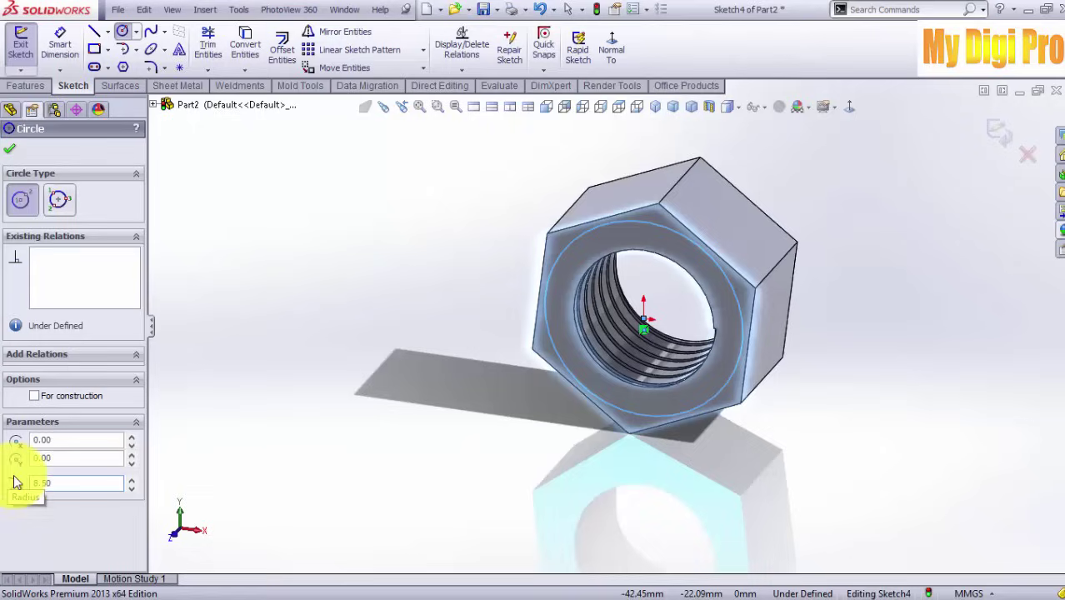
left_click(9, 150)
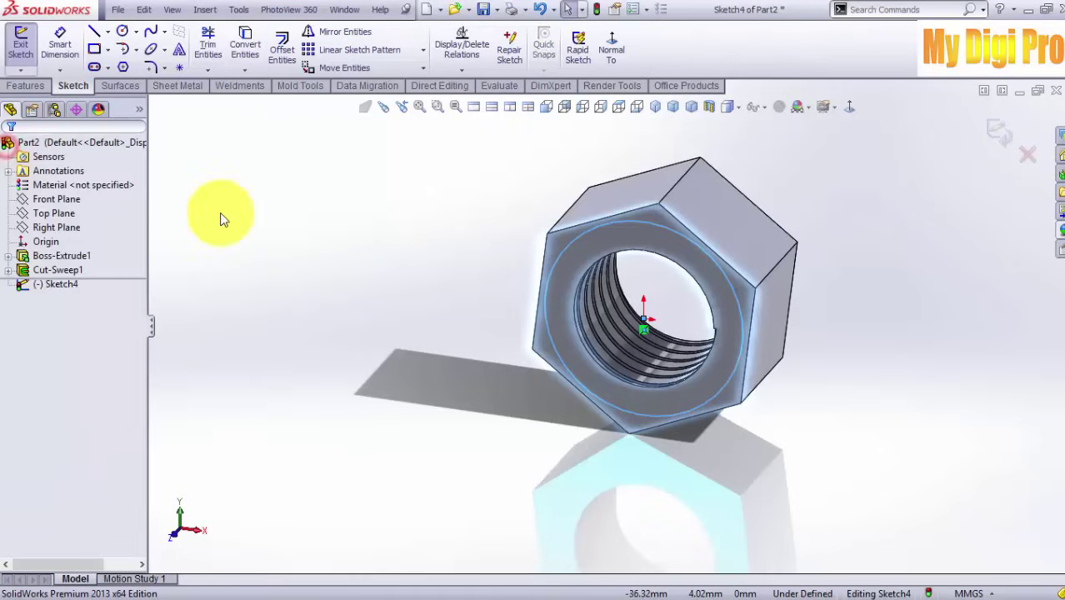
left_click(34, 86)
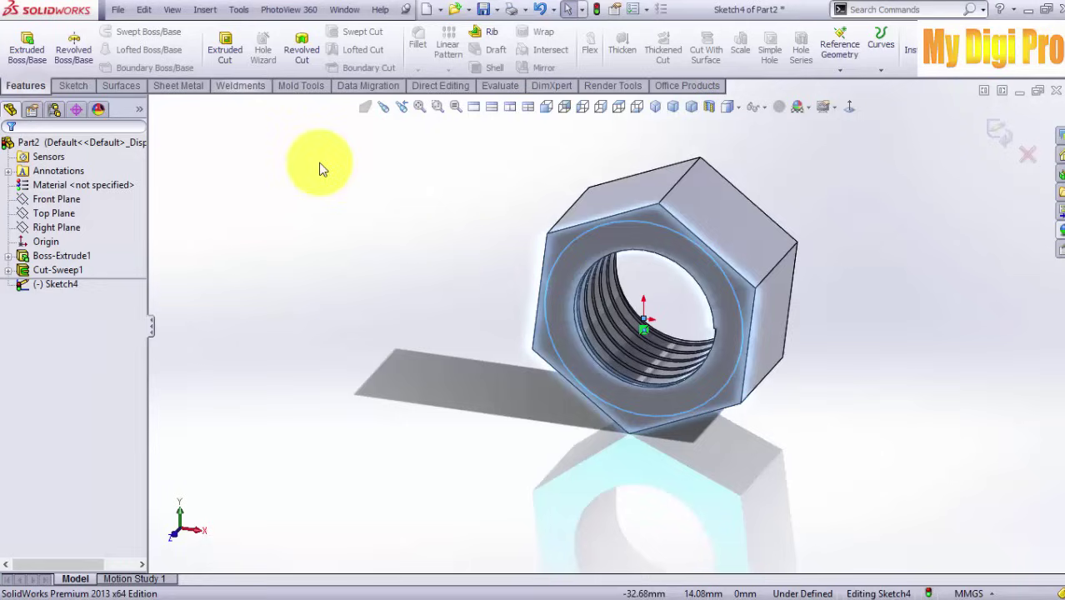
Step: Extrude-cut outside the circle with flipped side and a 45° draft to chamfer the front face
left_click(224, 47)
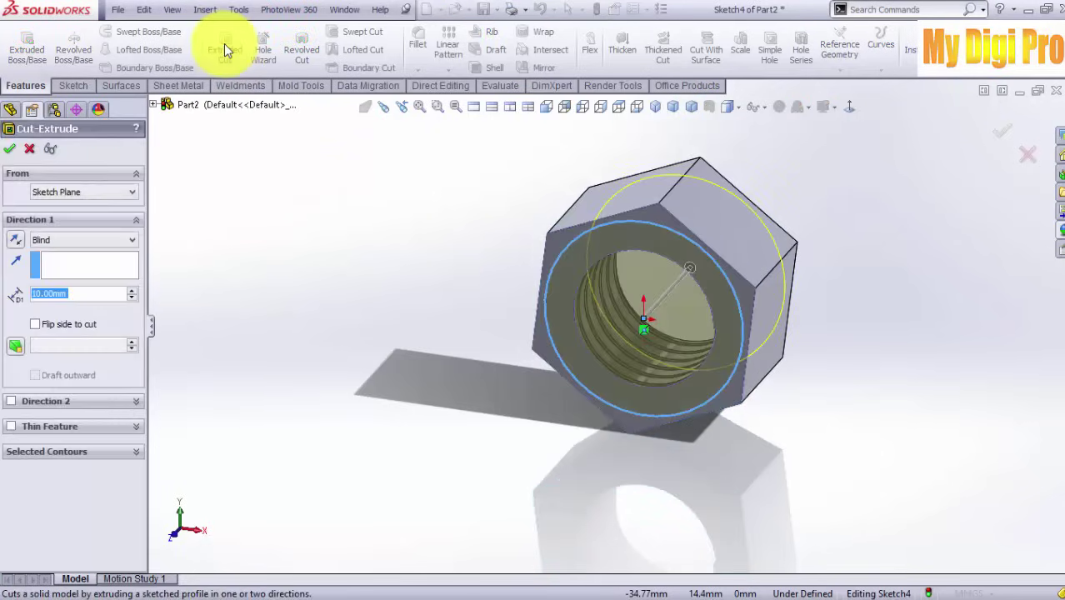
left_click(35, 324)
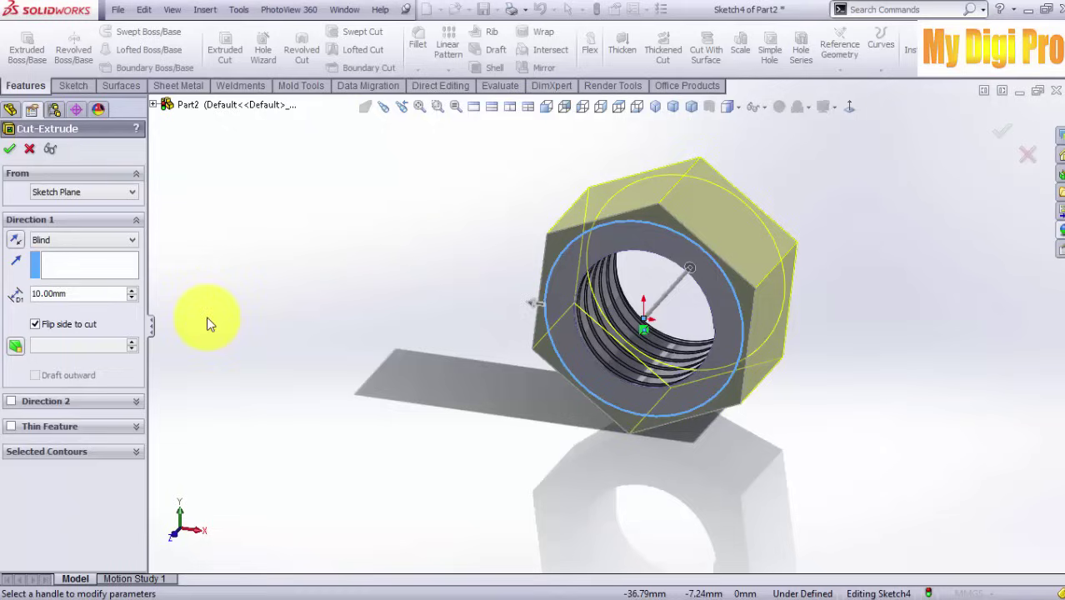
left_click(13, 349)
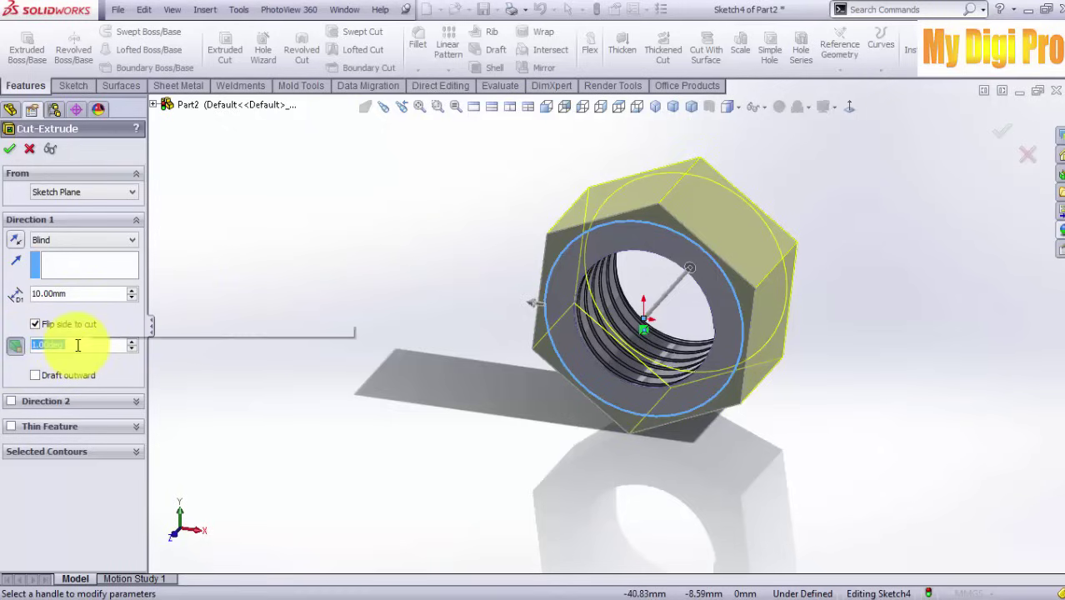
type("45")
key("Return")
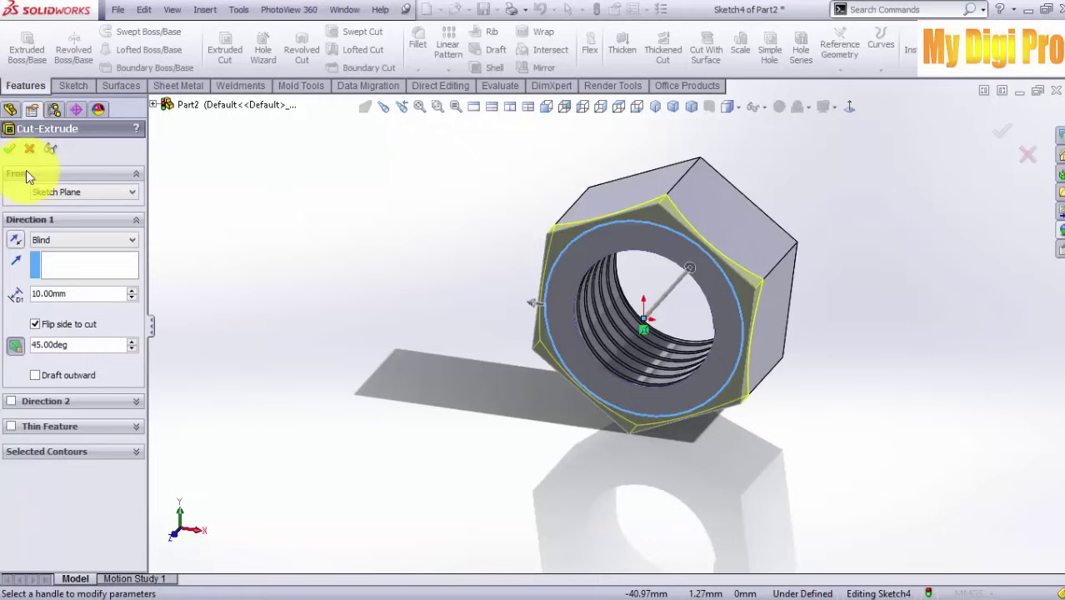
left_click(11, 150)
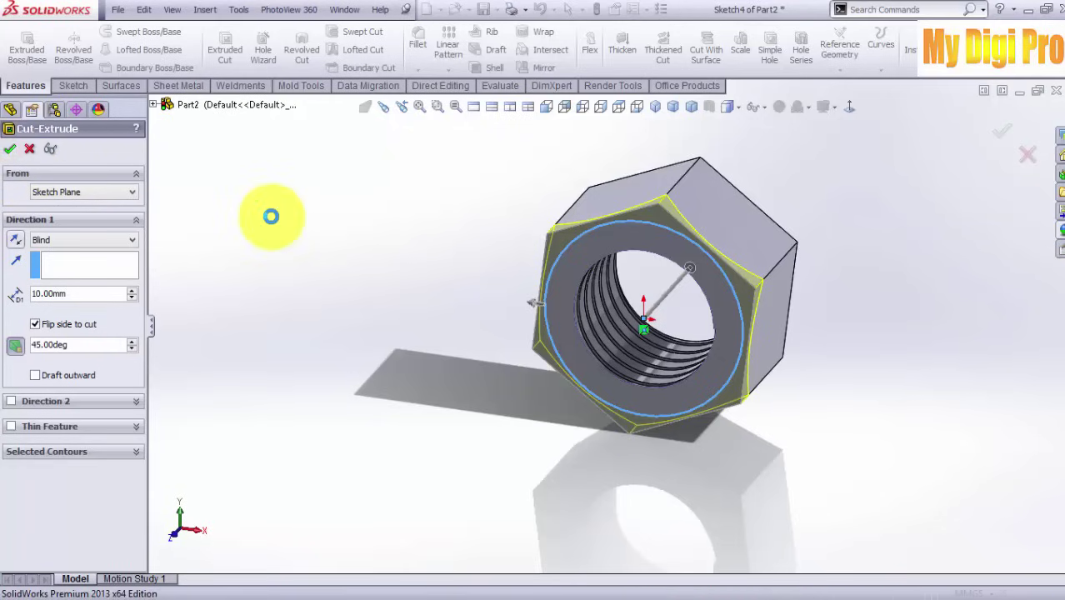
left_click(348, 222)
mouse_move(345, 309)
middle_mouse_down()
mouse_move(316, 281)
mouse_move(295, 311)
mouse_move(340, 325)
middle_mouse_up()
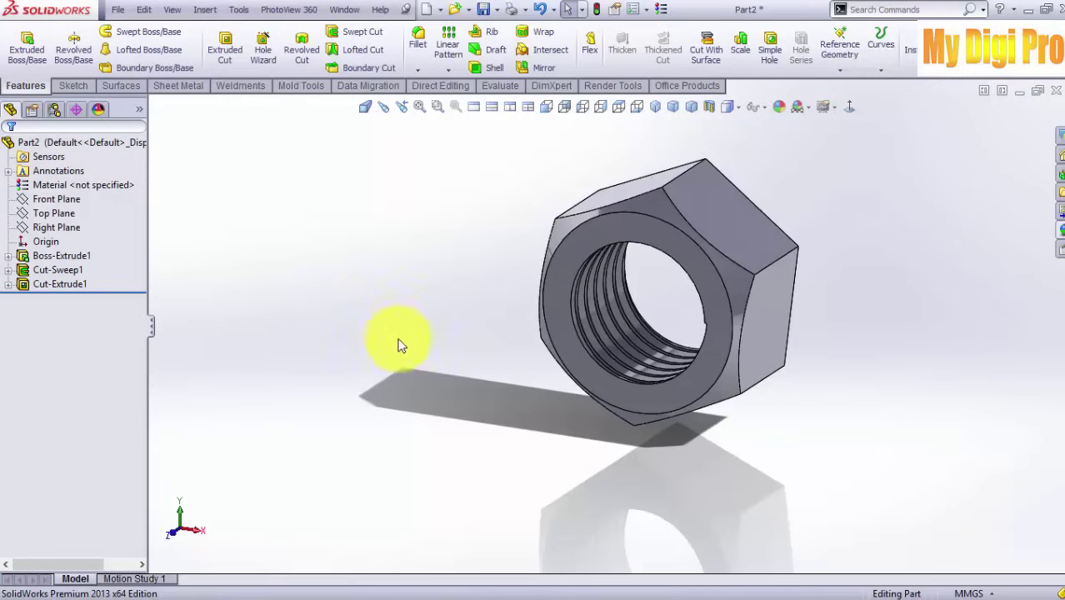
Step: Mirror Cut-Extrude1 about the Front Plane to create Mirror1 on the nut's back face
left_click(542, 69)
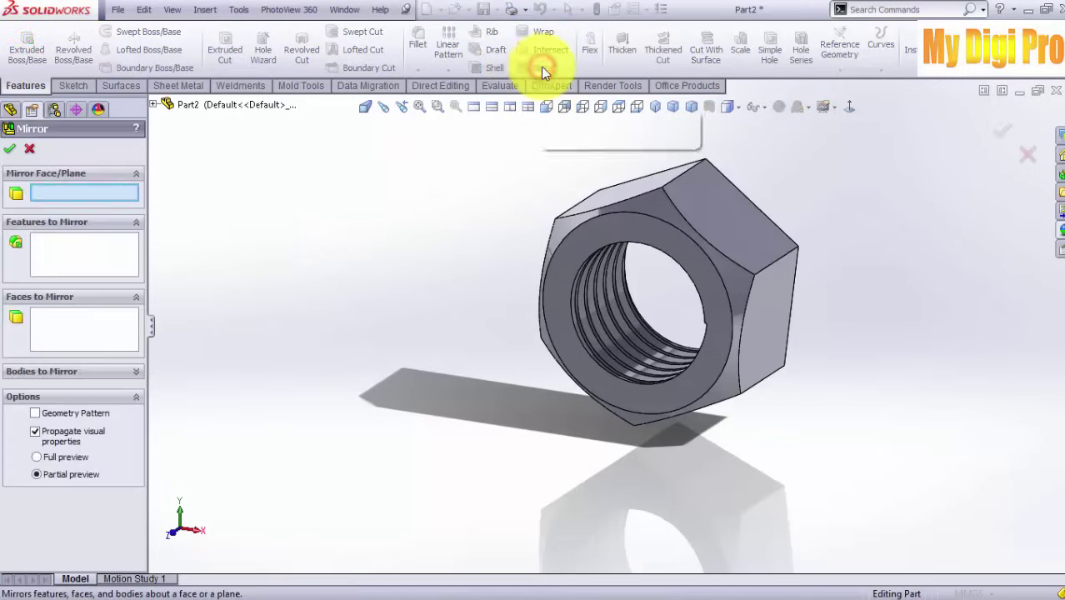
left_click(153, 107)
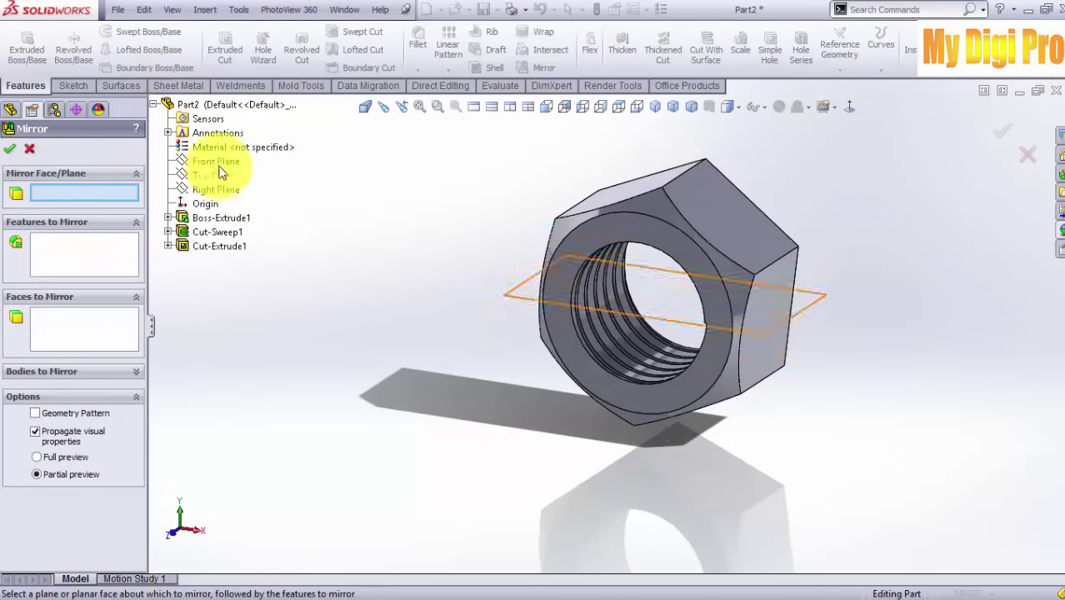
left_click(208, 162)
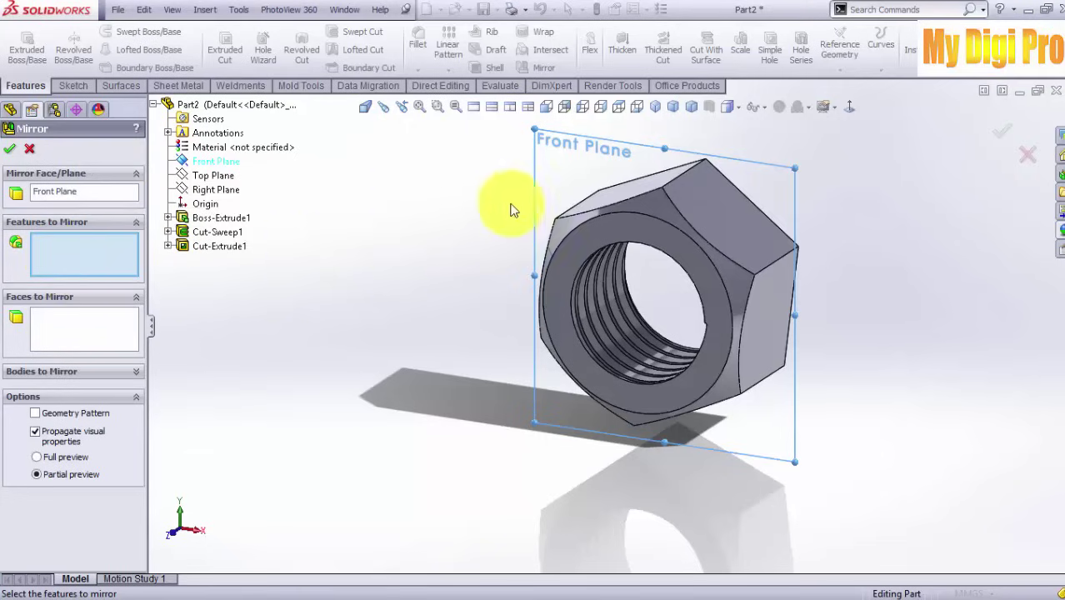
left_click(213, 247)
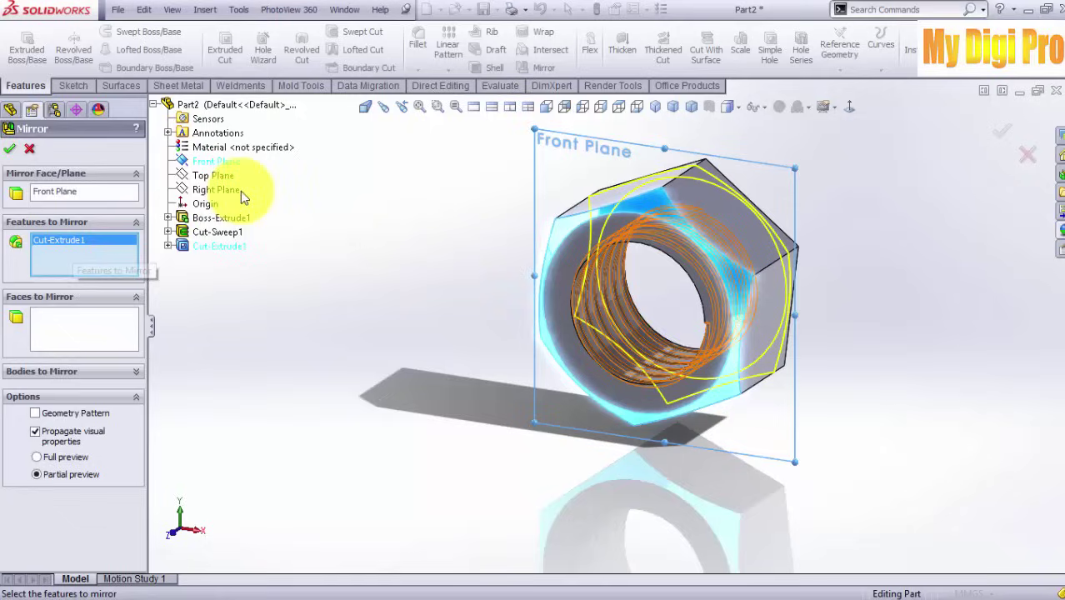
left_click(11, 152)
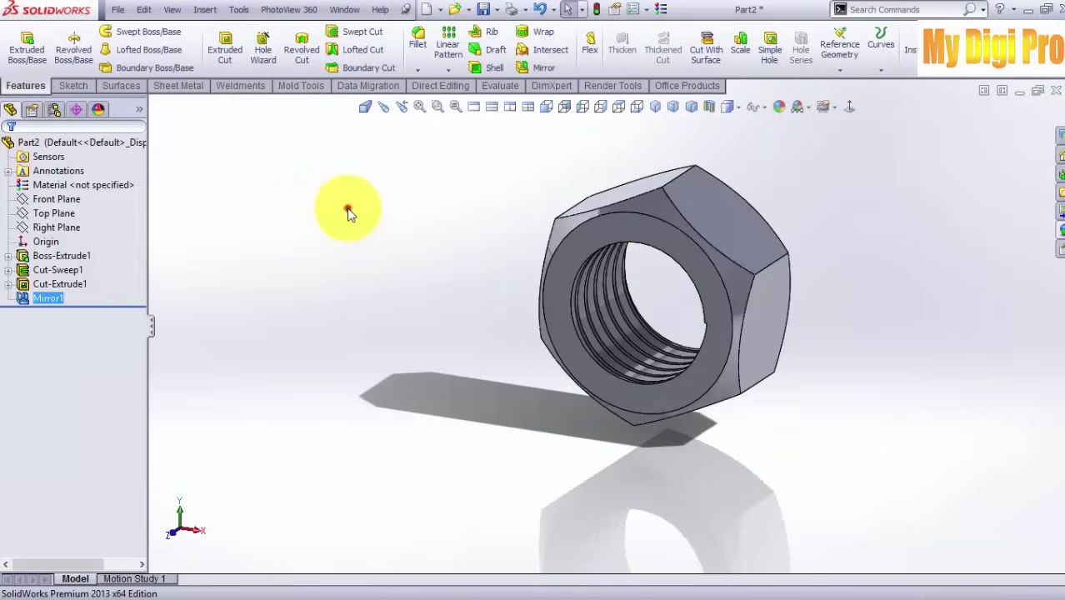
left_click(348, 208)
middle_click_drag(854, 303, 732, 229)
left_click(820, 264)
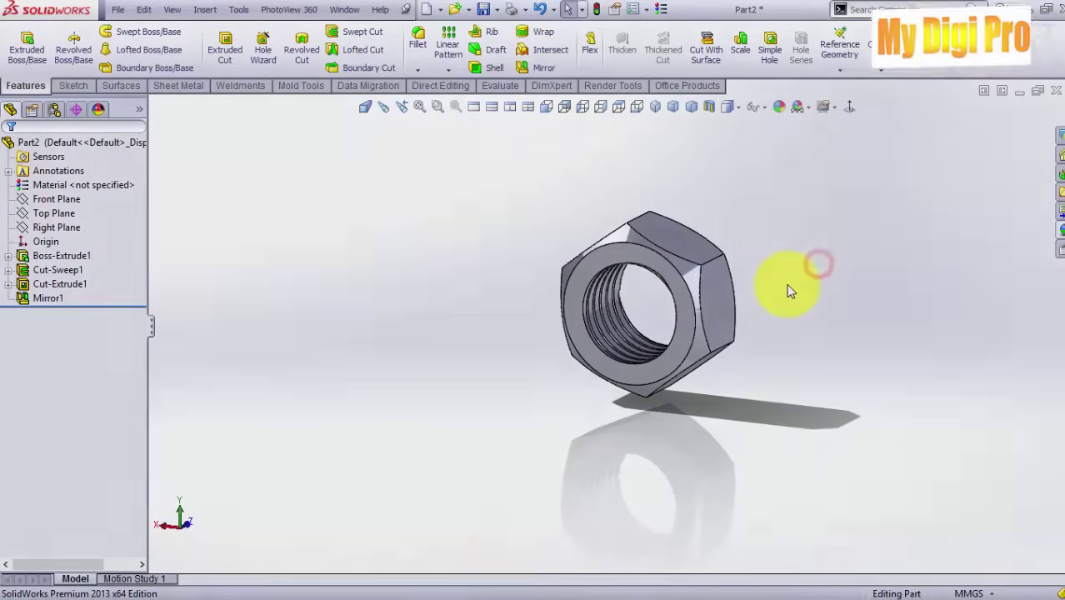